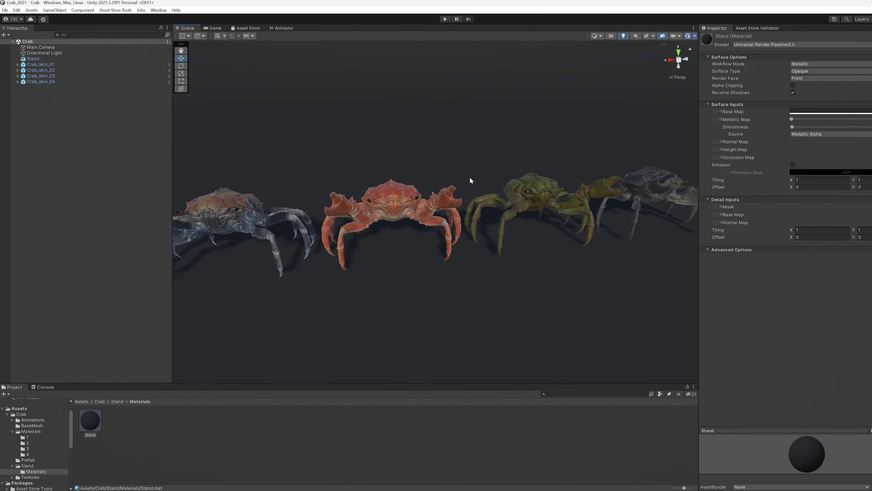
# Search the Unity Registry packages for "high" and install High Definition RP 12.1.12.
pyautogui.scroll(-5, 468, 178)
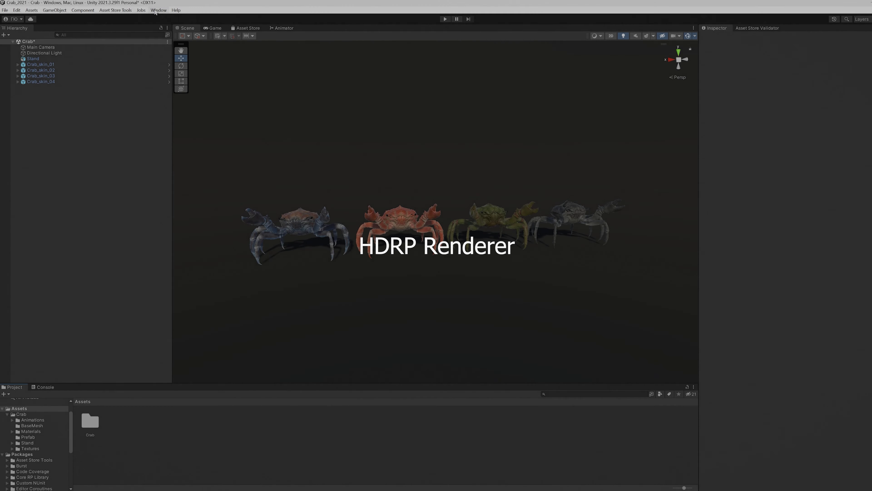
pyautogui.click(158, 10)
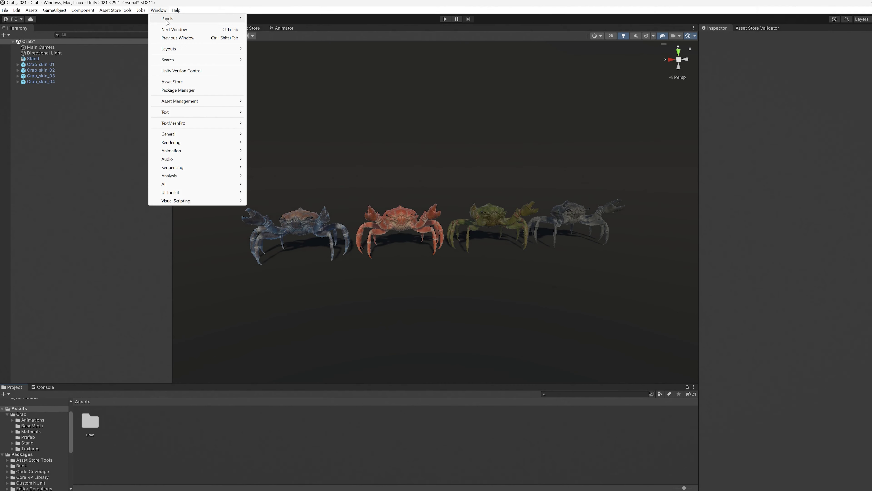
pyautogui.click(218, 91)
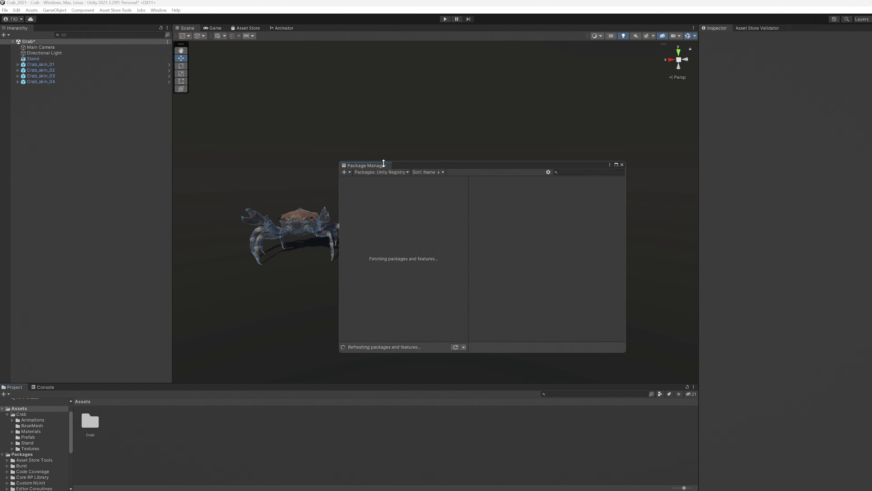
pyautogui.click(392, 172)
pyautogui.click(521, 206)
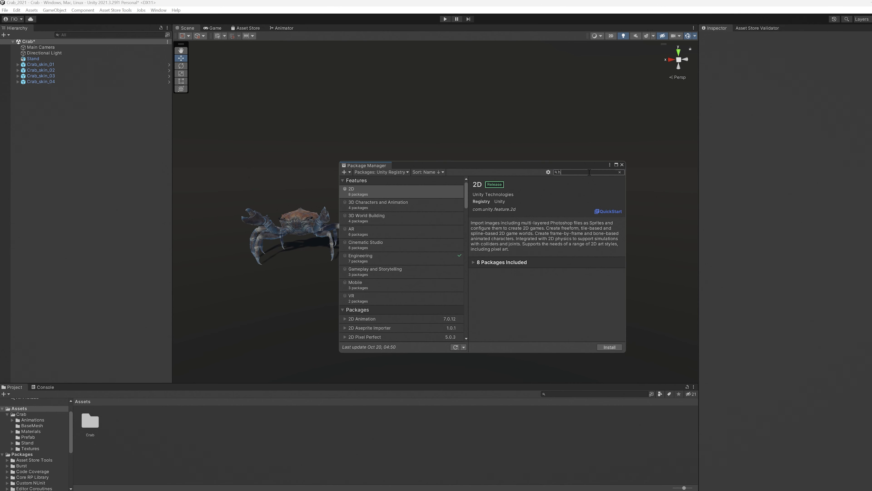
pyautogui.click(425, 192)
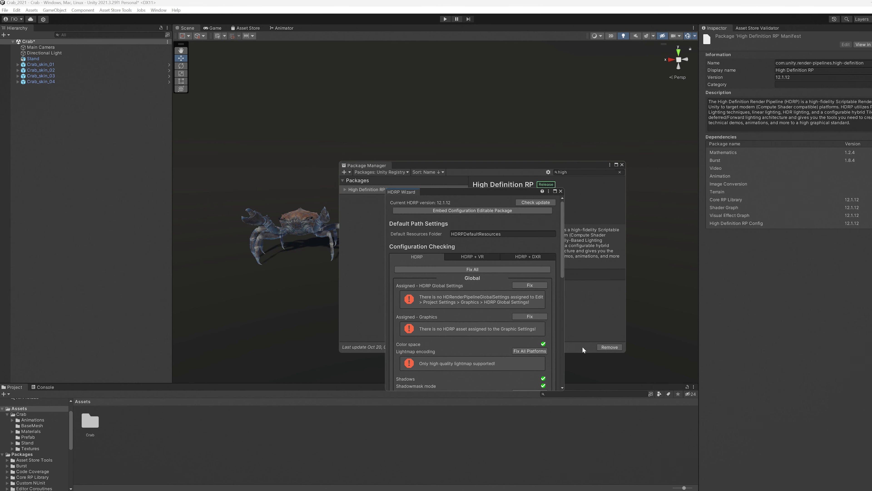
# Fix all HDRP configuration issues with the HDRP Wizard, creating a new HDRenderPipelineAsset in the default resources folder.
pyautogui.moveTo(484, 201); pyautogui.dragTo(457, 139)
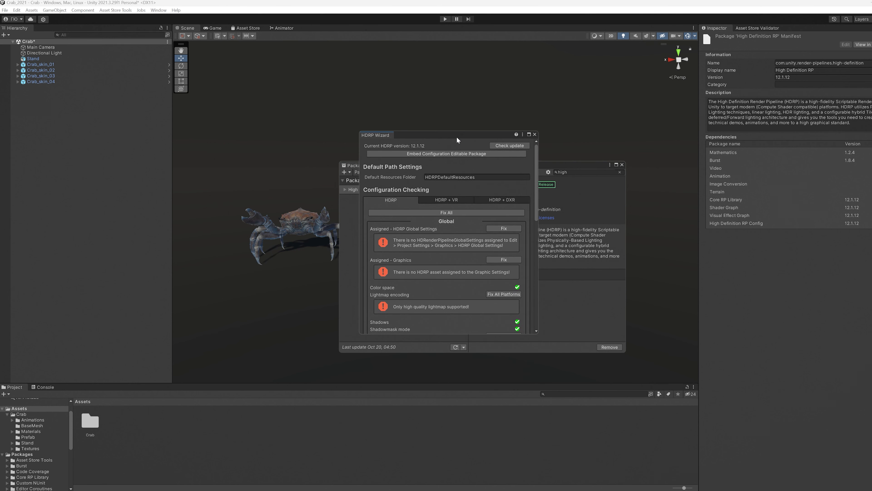
pyautogui.click(492, 227)
pyautogui.click(491, 211)
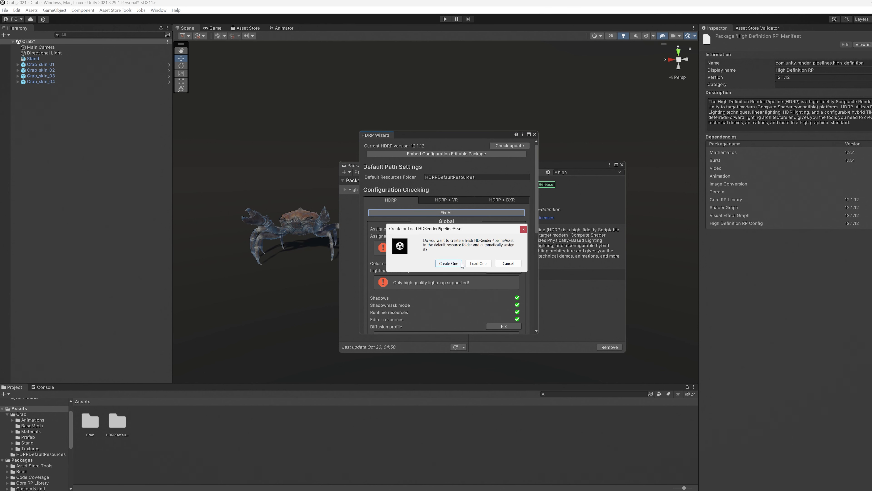
pyautogui.click(460, 264)
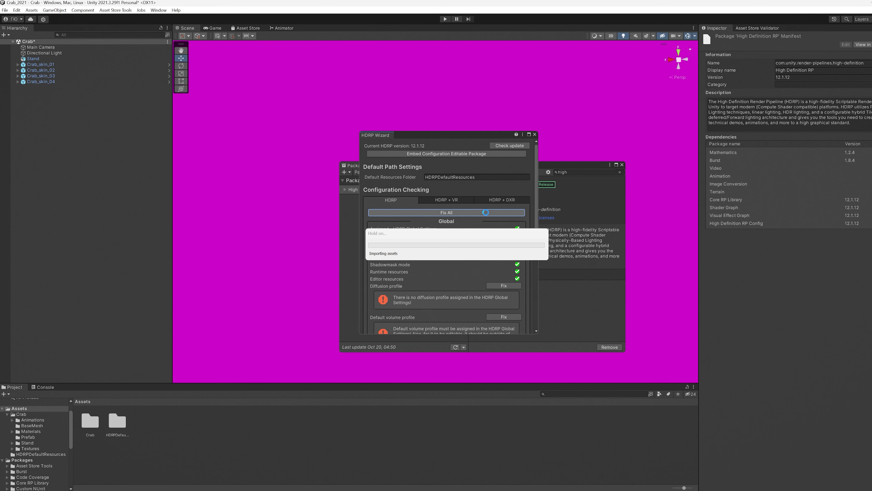
# Convert all built-in materials to HDRP, accept overwriting them, and close the HDRP Wizard and Package Manager.
pyautogui.scroll(-3, 485, 237)
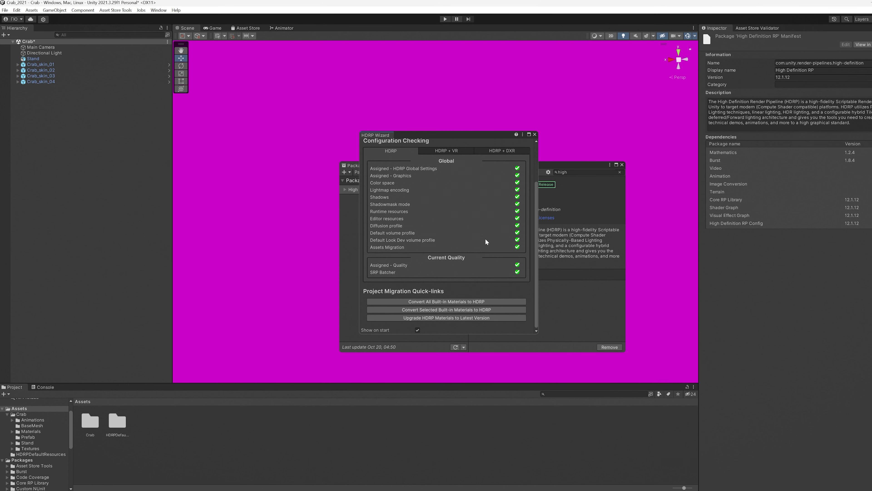
pyautogui.click(487, 300)
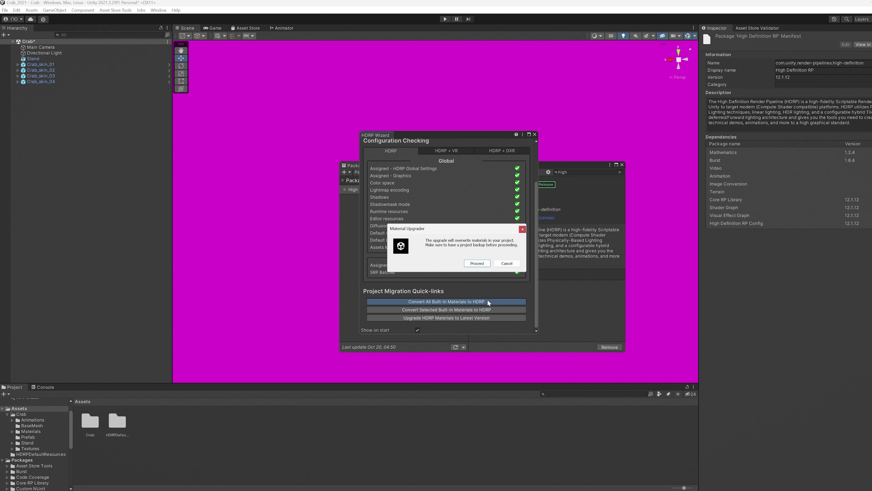
pyautogui.click(482, 265)
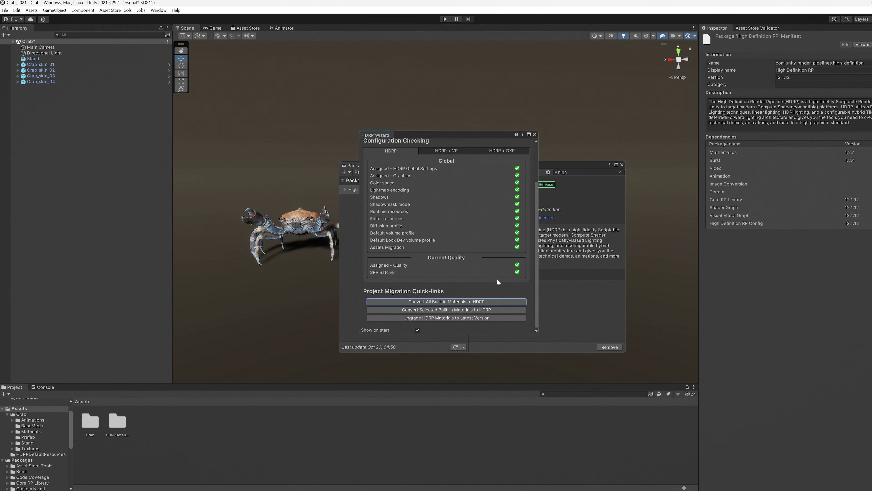
pyautogui.click(535, 134)
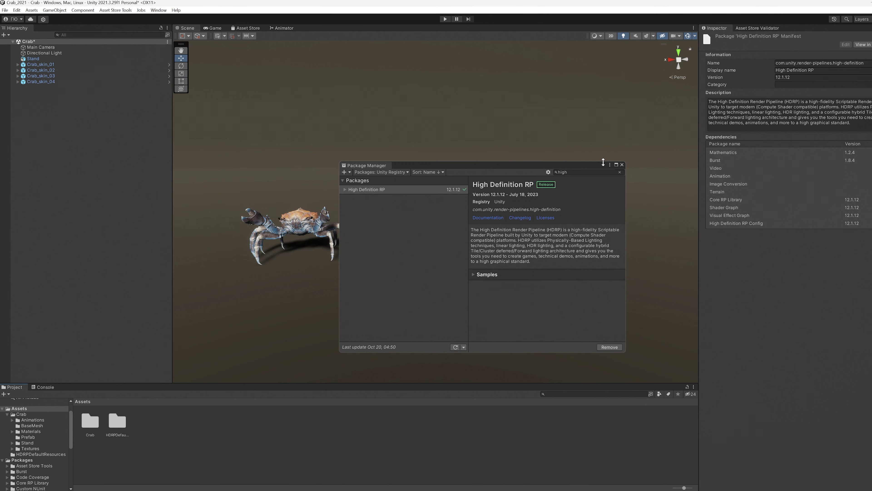
pyautogui.click(622, 164)
# Examine the four crab skins in the scene up close and from a distance under HDRP rendering.
pyautogui.scroll(8, 412, 224)
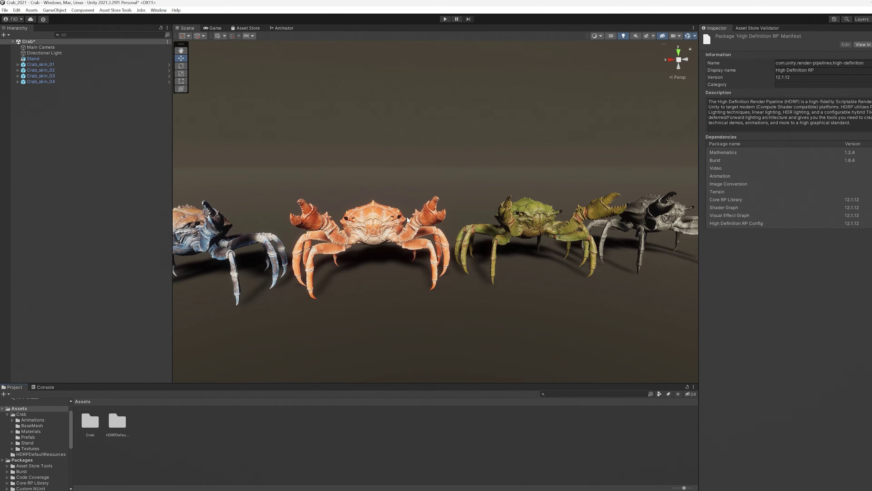
pyautogui.scroll(8, 280, 240)
pyautogui.keyDown('alt'); pyautogui.moveTo(279, 243); pyautogui.dragTo(451, 221); pyautogui.keyUp('alt')
pyautogui.moveTo(451, 221); pyautogui.dragTo(179, 202, button='middle')
pyautogui.moveTo(670, 200); pyautogui.dragTo(476, 194, button='middle')
pyautogui.moveTo(540, 193); pyautogui.dragTo(736, 194, button='middle')
pyautogui.moveTo(390, 171); pyautogui.dragTo(704, 180, button='middle')
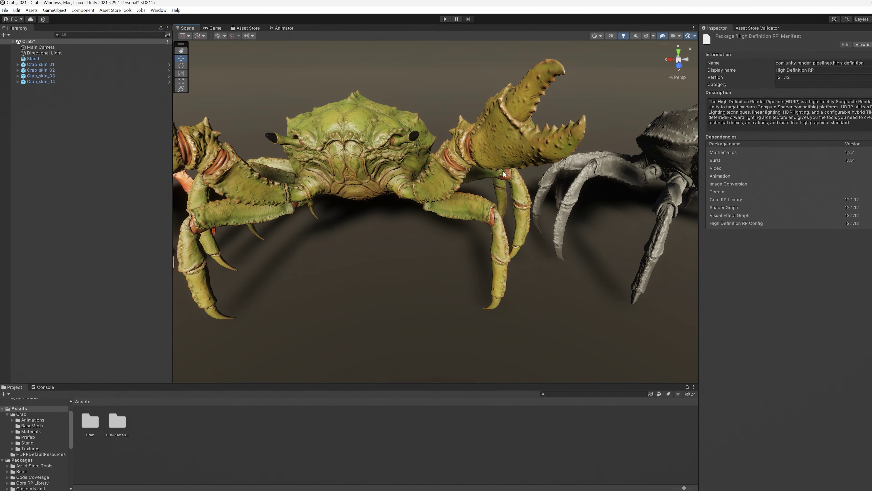
pyautogui.scroll(6, 352, 162)
pyautogui.moveTo(348, 154); pyautogui.dragTo(498, 220, button='middle')
pyautogui.scroll(-6, 498, 220)
pyautogui.scroll(6, 491, 209)
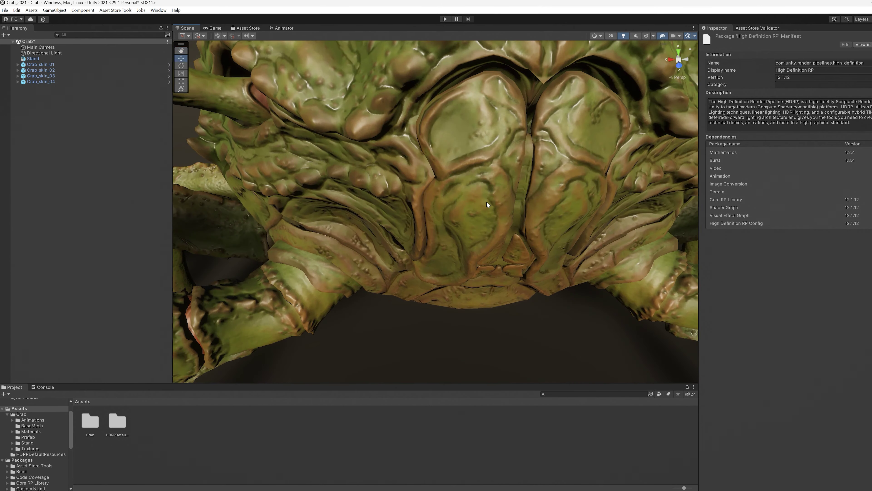
pyautogui.keyDown('alt'); pyautogui.moveTo(486, 201); pyautogui.dragTo(478, 156); pyautogui.keyUp('alt')
pyautogui.scroll(-8, 471, 192)
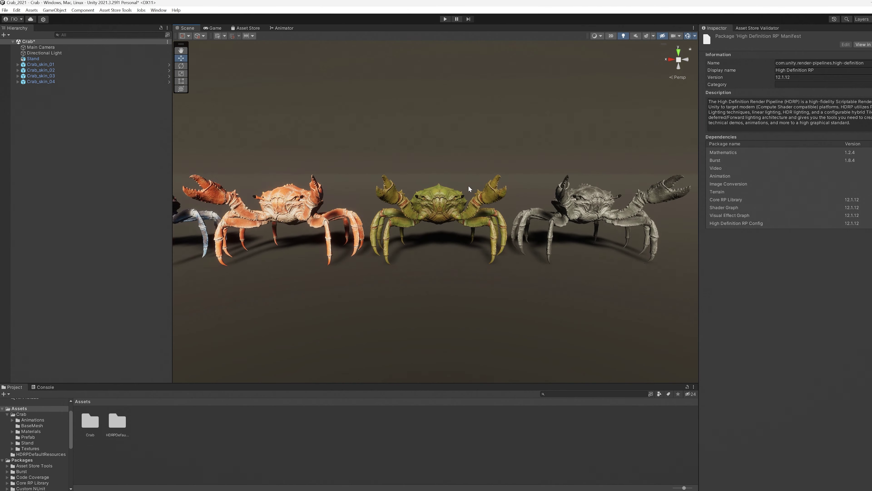
pyautogui.keyDown('alt'); pyautogui.moveTo(468, 186); pyautogui.dragTo(463, 217); pyautogui.keyUp('alt')
pyautogui.scroll(-3, 463, 216)
pyautogui.moveTo(463, 207); pyautogui.dragTo(441, 183, button='middle')
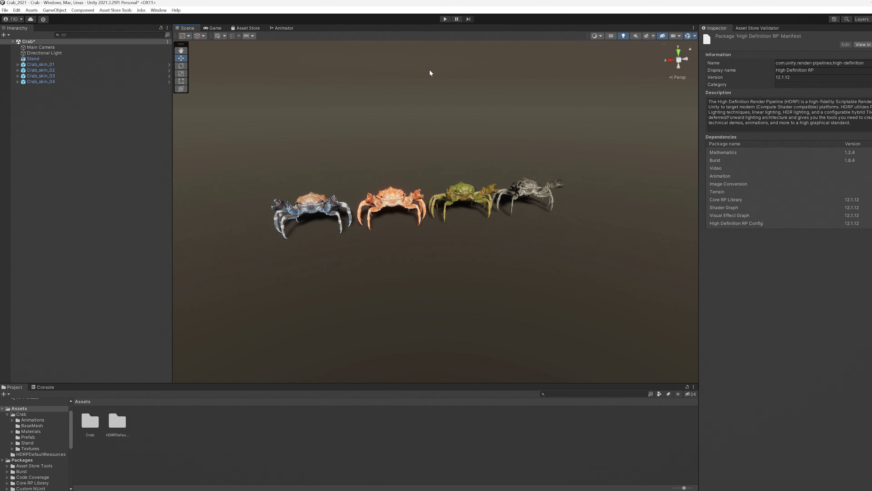
# Play the scene, watch the four crabs' animation in the Scene view, and stop playback.
pyautogui.click(445, 18)
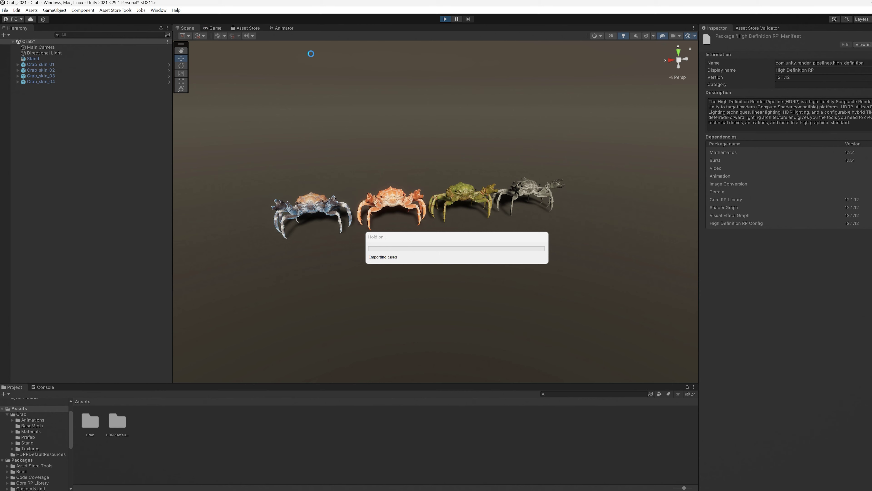
pyautogui.click(186, 30)
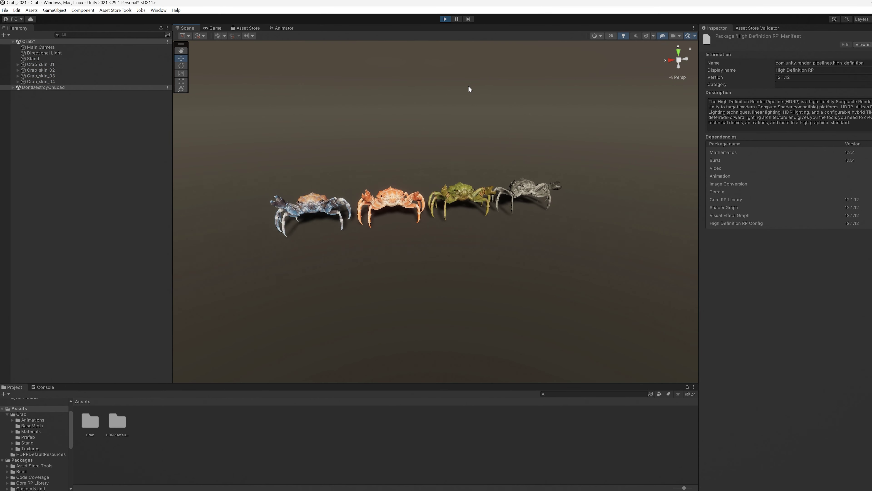
pyautogui.click(445, 19)
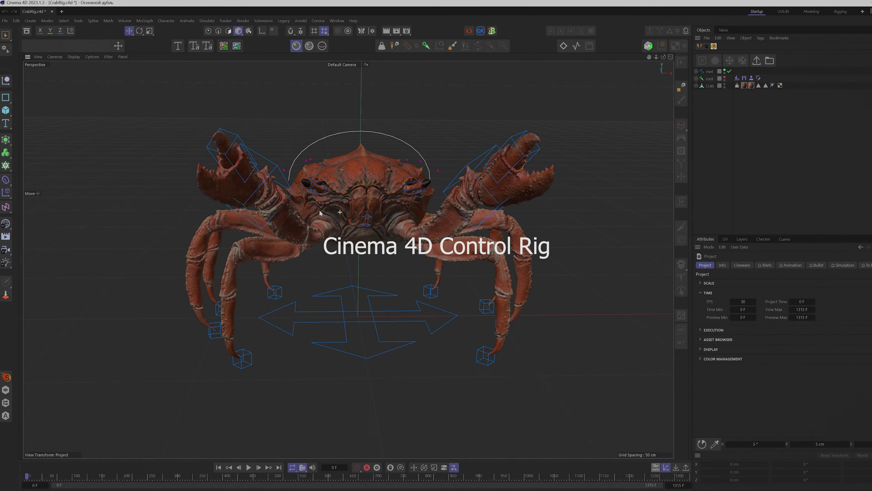
# Switch to Cinema 4D and try moving and rotating the crab's body control spline.
pyautogui.click(380, 131)
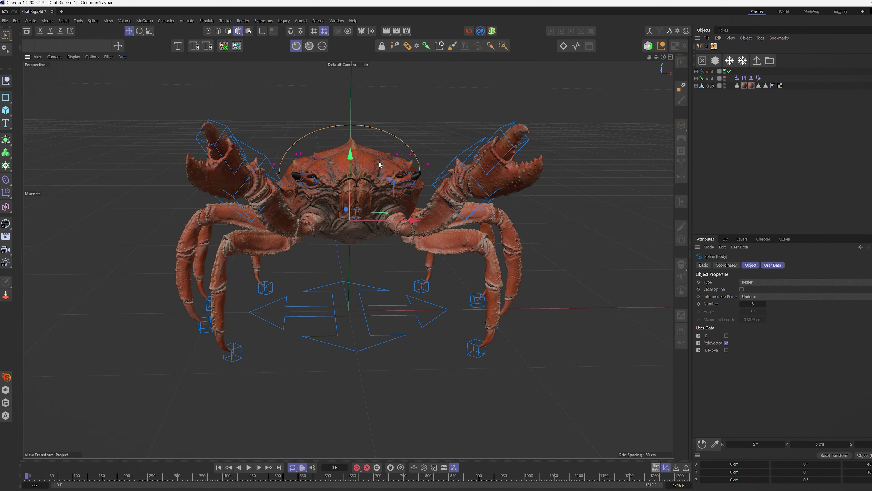
pyautogui.keyDown('alt'); pyautogui.moveTo(380, 165); pyautogui.dragTo(373, 159); pyautogui.keyUp('alt')
pyautogui.moveTo(406, 153); pyautogui.dragTo(358, 213)
pyautogui.press('r')
pyautogui.moveTo(322, 240); pyautogui.dragTo(427, 213)
pyautogui.press('e')
pyautogui.keyDown('alt'); pyautogui.moveTo(391, 254); pyautogui.dragTo(384, 260); pyautogui.keyUp('alt')
pyautogui.moveTo(384, 259); pyautogui.dragTo(419, 237)
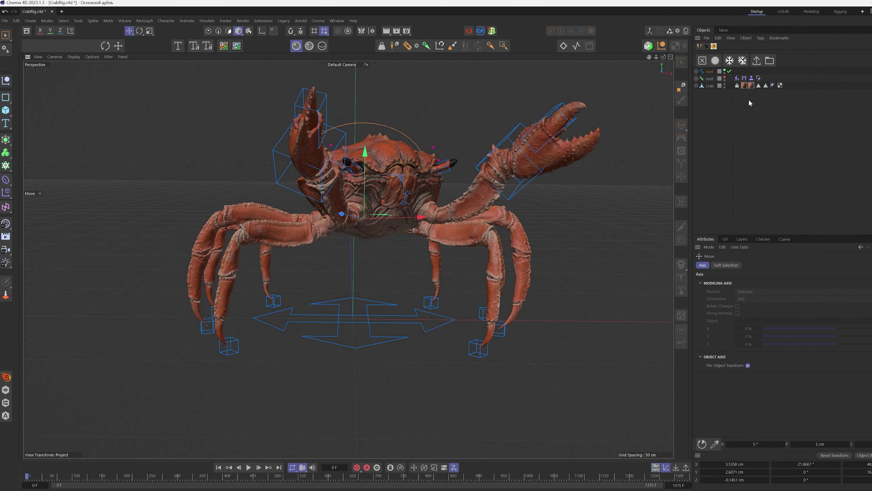
pyautogui.hotkey('ctrl', 'z')
pyautogui.hotkey('ctrl', 'z')
# Expand the root hierarchy and show the user data of the body control spline.
pyautogui.click(696, 71)
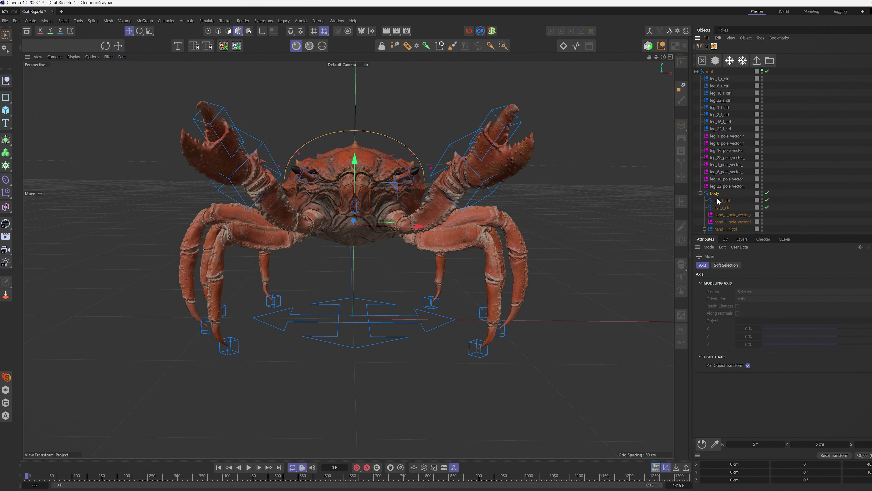
pyautogui.click(715, 194)
pyautogui.click(773, 267)
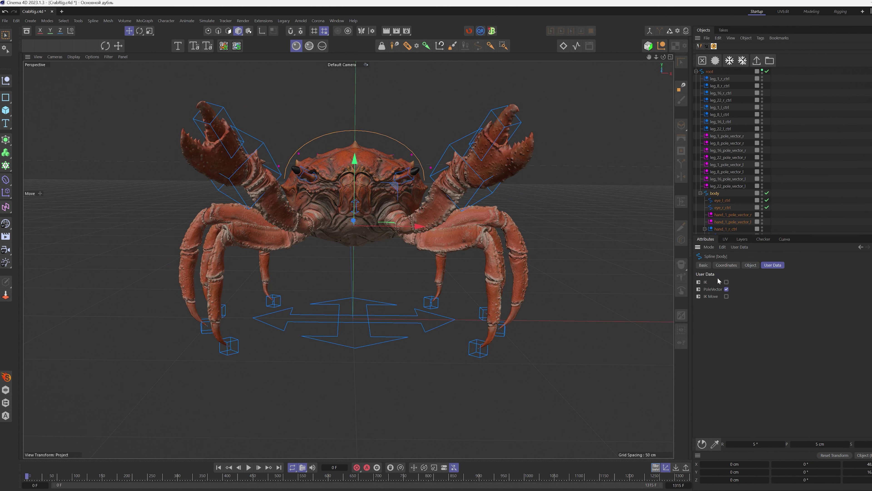
# Try moving and rotating the body control to test the IK option in its user data.
pyautogui.moveTo(562, 184)
pyautogui.mouseDown()
pyautogui.moveTo(564, 221)
pyautogui.moveTo(568, 132)
pyautogui.moveTo(566, 198)
pyautogui.mouseUp()
pyautogui.hotkey('ctrl', 'z')
pyautogui.press('r')
pyautogui.moveTo(375, 211)
pyautogui.mouseDown()
pyautogui.moveTo(365, 212)
pyautogui.moveTo(395, 210)
pyautogui.moveTo(384, 210)
pyautogui.moveTo(396, 218)
pyautogui.moveTo(372, 207)
pyautogui.mouseUp()
pyautogui.hotkey('ctrl', 'z')
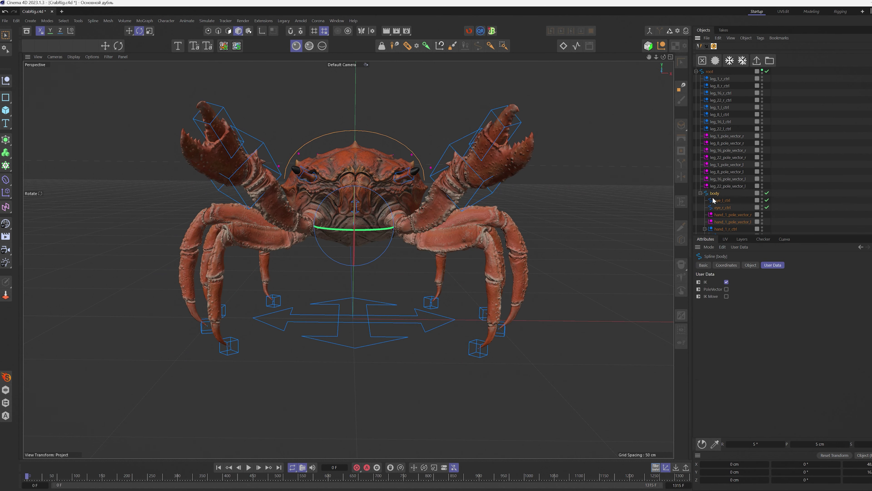
# Try moving the body control twice to compare the IK and PoleVector options.
pyautogui.press('e')
pyautogui.moveTo(399, 188)
pyautogui.mouseDown()
pyautogui.moveTo(410, 194)
pyautogui.moveTo(400, 169)
pyautogui.moveTo(426, 200)
pyautogui.moveTo(384, 196)
pyautogui.mouseUp()
pyautogui.hotkey('ctrl', 'z')
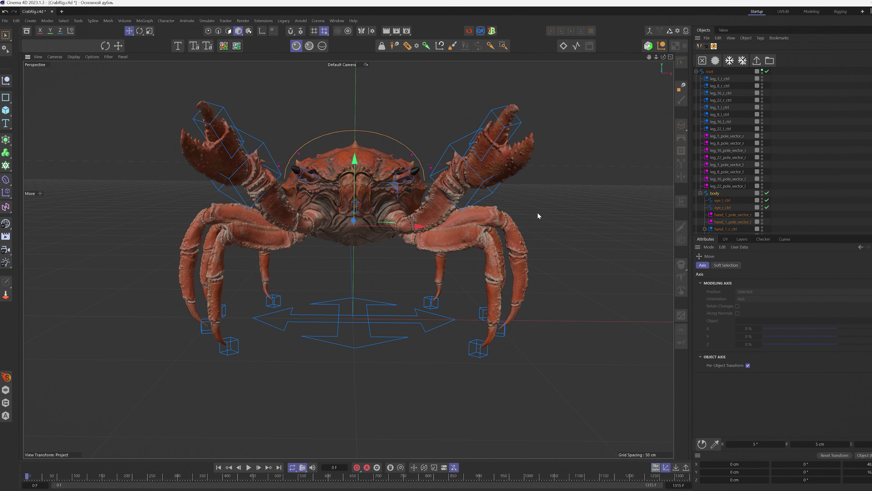
pyautogui.moveTo(537, 212); pyautogui.dragTo(598, 230)
pyautogui.hotkey('ctrl', 'z')
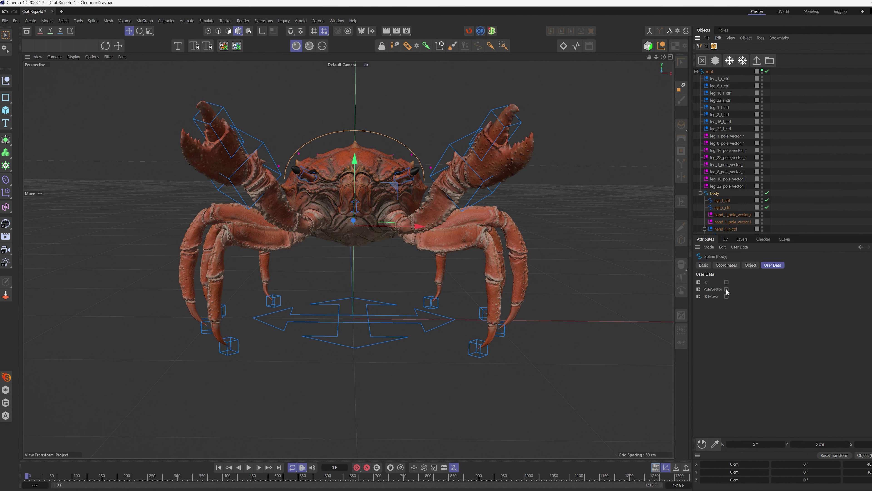
# Try moving the body control with IK and IK Move enabled so the leg controls follow.
pyautogui.moveTo(597, 219); pyautogui.dragTo(546, 210)
pyautogui.hotkey('ctrl', 'z')
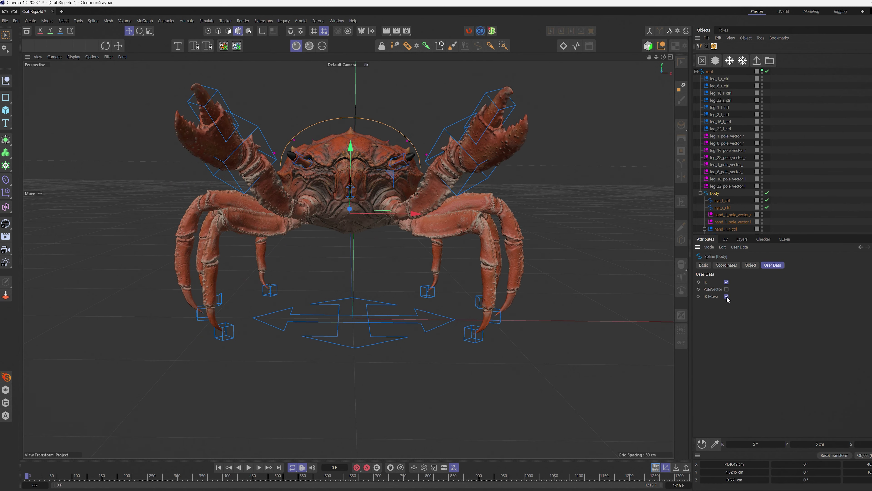
pyautogui.hotkey('ctrl', 'z')
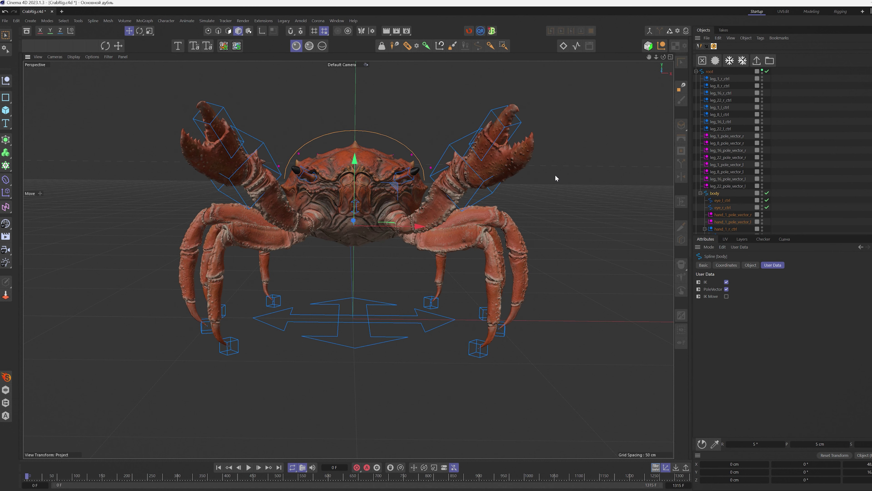
# Try moving the body control in different directions with both IK and PoleVector enabled.
pyautogui.moveTo(555, 175); pyautogui.dragTo(578, 207)
pyautogui.hotkey('ctrl', 'z')
pyautogui.moveTo(544, 166); pyautogui.dragTo(498, 151)
pyautogui.hotkey('ctrl', 'z')
# Try raising the whole crab rig with the root control.
pyautogui.click(707, 72)
pyautogui.moveTo(561, 275); pyautogui.dragTo(559, 222)
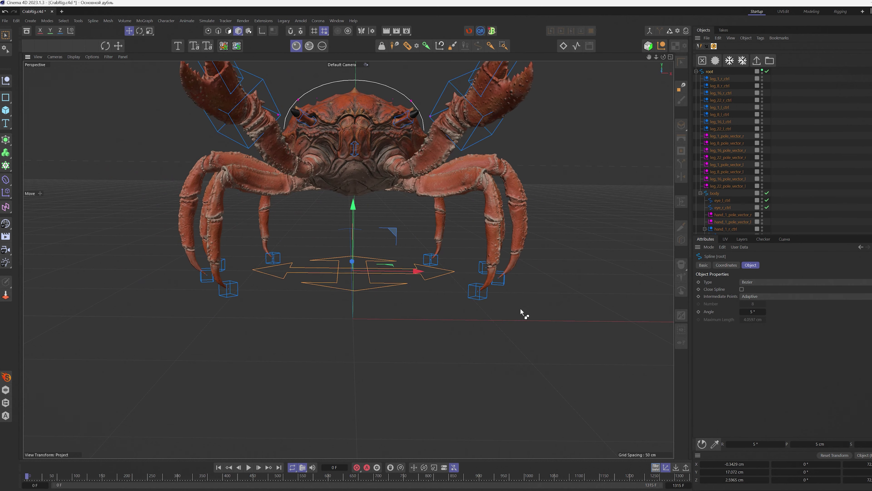
pyautogui.hotkey('ctrl', 'z')
# Try moving the front foot control leg_1_l_ctrl.
pyautogui.click(480, 357)
pyautogui.keyDown('alt'); pyautogui.moveTo(479, 360); pyautogui.dragTo(607, 308); pyautogui.keyUp('alt')
pyautogui.hotkey('ctrl', 'z')
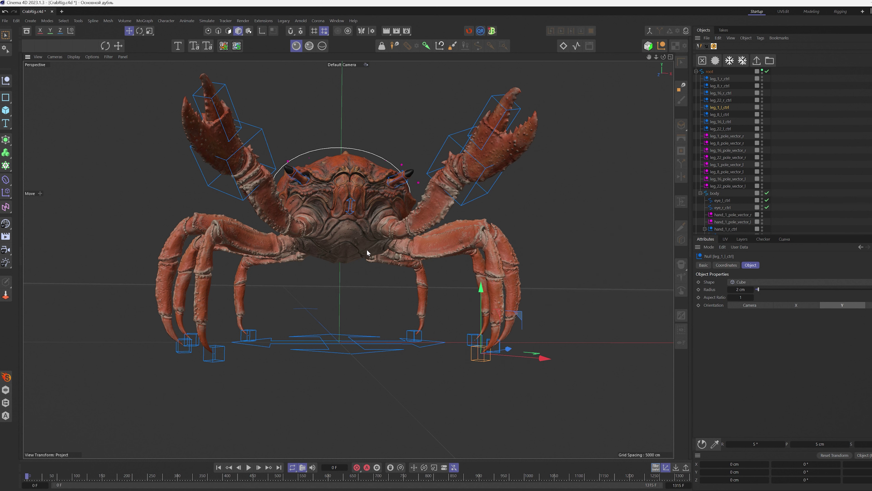
# Try moving the four foot controls leg_1_r_ctrl, leg_8_r_ctrl, leg_16_r_ctrl and leg_22_r_ctrl together along X.
pyautogui.click(223, 359)
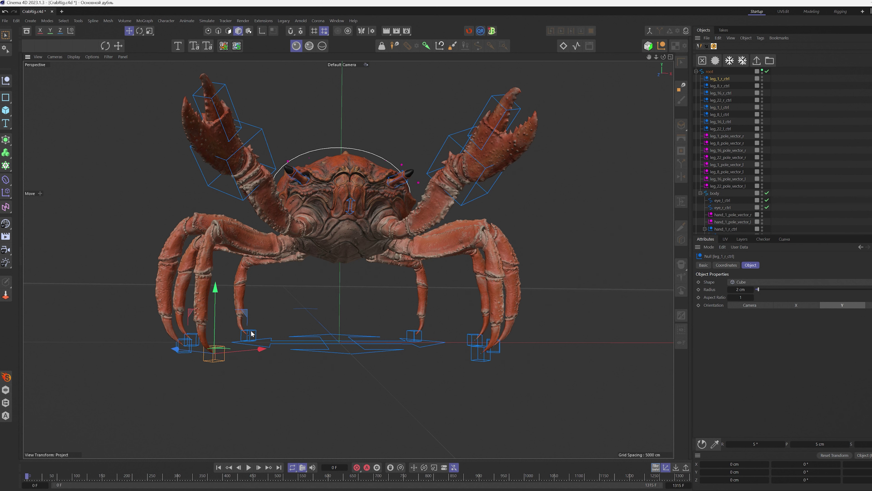
pyautogui.press('e')
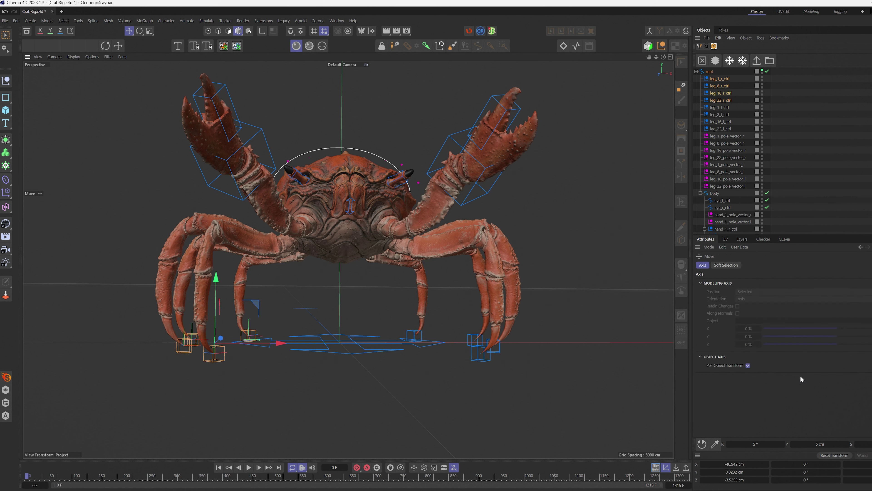
pyautogui.moveTo(282, 344); pyautogui.dragTo(160, 343)
pyautogui.keyDown('alt'); pyautogui.moveTo(339, 277); pyautogui.dragTo(264, 296); pyautogui.keyUp('alt')
pyautogui.keyDown('alt'); pyautogui.moveTo(264, 296); pyautogui.dragTo(403, 292, button='middle'); pyautogui.keyUp('alt')
pyautogui.keyDown('alt'); pyautogui.moveTo(404, 292); pyautogui.dragTo(324, 301); pyautogui.keyUp('alt')
pyautogui.hotkey('ctrl', 'z')
# Try moving and rotating the claw control hand_1_r_ctrl to pose the arm.
pyautogui.keyDown('alt'); pyautogui.moveTo(328, 209); pyautogui.dragTo(369, 272); pyautogui.keyUp('alt')
pyautogui.click(322, 230)
pyautogui.moveTo(370, 272); pyautogui.dragTo(433, 283)
pyautogui.press('r')
pyautogui.moveTo(357, 173); pyautogui.dragTo(339, 176)
pyautogui.moveTo(350, 205); pyautogui.dragTo(374, 236)
pyautogui.press('x')
pyautogui.keyDown('alt'); pyautogui.moveTo(443, 213); pyautogui.dragTo(299, 220); pyautogui.keyUp('alt')
pyautogui.hotkey('ctrl', 'z')
pyautogui.hotkey('ctrl', 'z')
pyautogui.hotkey('ctrl', 'z')
pyautogui.hotkey('ctrl', 'z')
# Try moving the arm pole vector hand_1_pole_vector_r near the crab's eye.
pyautogui.keyDown('alt'); pyautogui.moveTo(299, 220); pyautogui.dragTo(413, 201, button='right'); pyautogui.keyUp('alt')
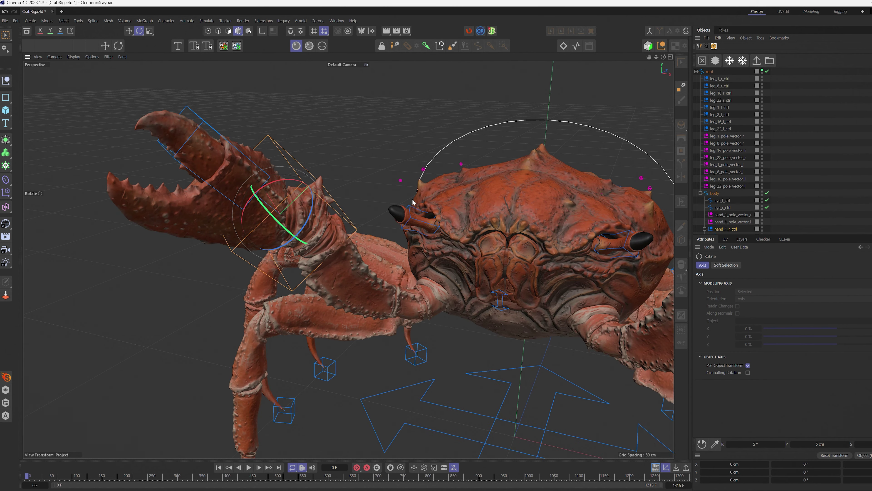
pyautogui.keyDown('alt'); pyautogui.moveTo(427, 186); pyautogui.dragTo(453, 158); pyautogui.keyUp('alt')
pyautogui.click(457, 163)
pyautogui.keyDown('alt'); pyautogui.moveTo(431, 222); pyautogui.dragTo(448, 225); pyautogui.keyUp('alt')
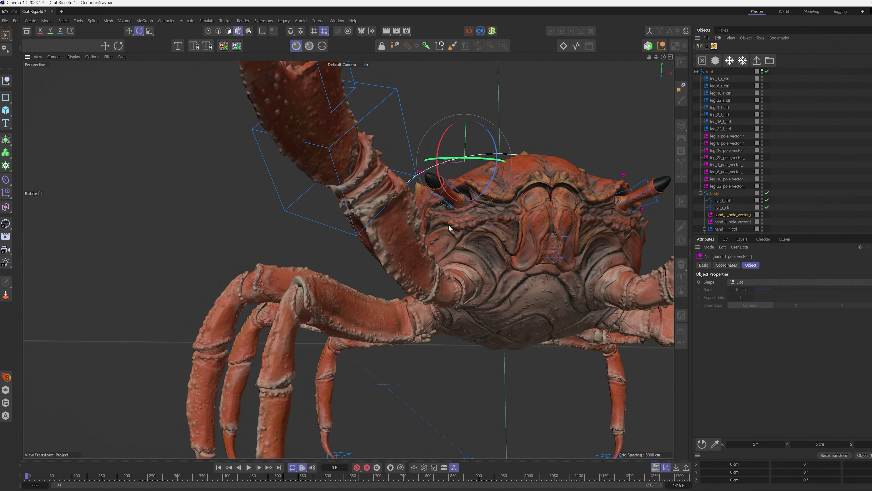
pyautogui.press('e')
pyautogui.moveTo(436, 293); pyautogui.dragTo(516, 308)
# Try rotating and moving the claw control hand_1_r_ctrl to bring the arm closer to the body.
pyautogui.click(407, 137)
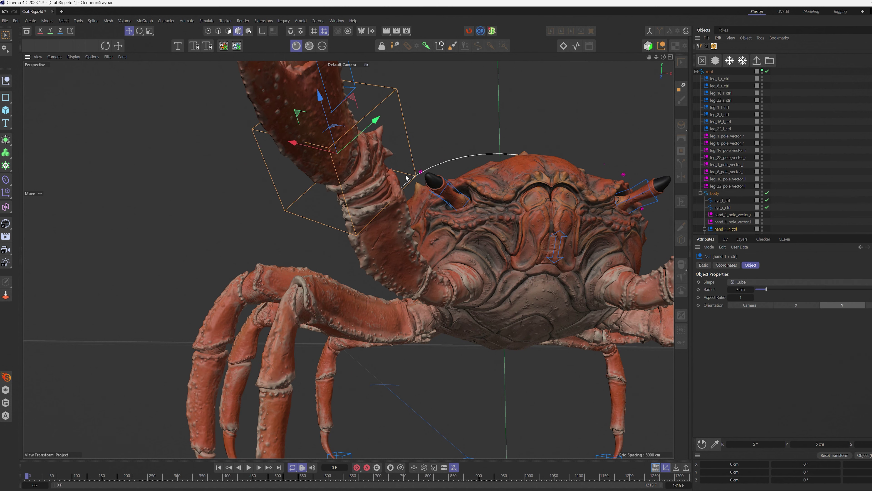
pyautogui.keyDown('alt'); pyautogui.moveTo(406, 177); pyautogui.dragTo(443, 187); pyautogui.keyUp('alt')
pyautogui.press('r')
pyautogui.moveTo(475, 300); pyautogui.dragTo(421, 281)
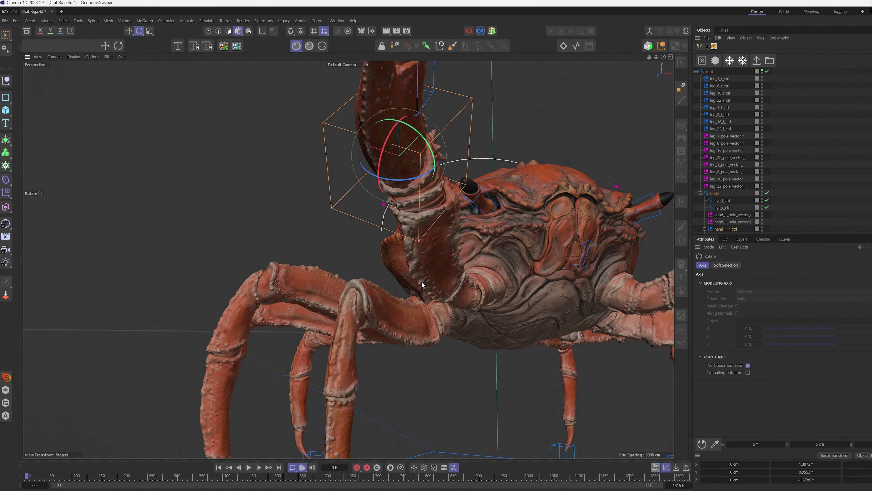
pyautogui.press('e')
pyautogui.moveTo(469, 318); pyautogui.dragTo(504, 346)
pyautogui.keyDown('alt'); pyautogui.moveTo(486, 272); pyautogui.dragTo(498, 248); pyautogui.keyUp('alt')
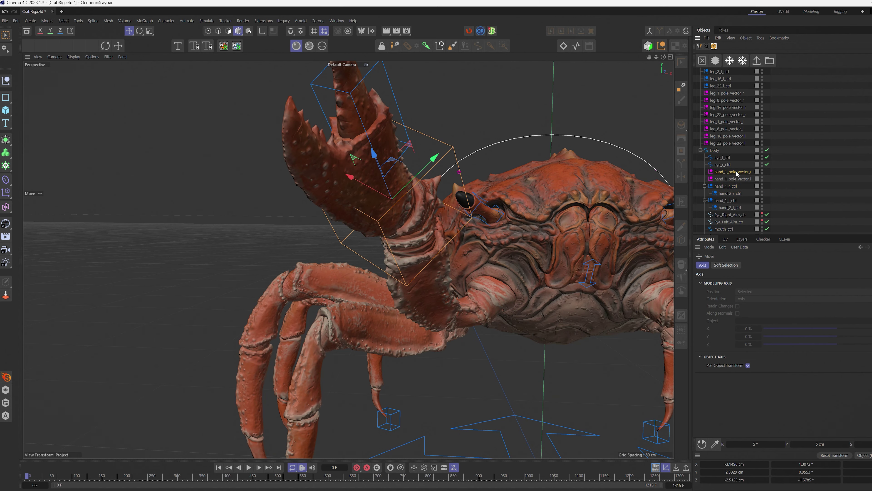
# Select hand_1_pole_vector_r and hand_1_pole_vector_l in turn and examine where they sit around the body.
pyautogui.click(735, 172)
pyautogui.click(742, 179)
pyautogui.keyDown('alt'); pyautogui.moveTo(529, 240); pyautogui.dragTo(386, 243); pyautogui.keyUp('alt')
pyautogui.keyDown('alt'); pyautogui.moveTo(386, 243); pyautogui.dragTo(323, 252); pyautogui.keyUp('alt')
pyautogui.keyDown('alt'); pyautogui.moveTo(323, 253); pyautogui.dragTo(219, 256, button='middle'); pyautogui.keyUp('alt')
pyautogui.keyDown('alt'); pyautogui.moveTo(422, 205); pyautogui.dragTo(395, 209, button='right'); pyautogui.keyUp('alt')
pyautogui.keyDown('alt'); pyautogui.moveTo(395, 209); pyautogui.dragTo(387, 228); pyautogui.keyUp('alt')
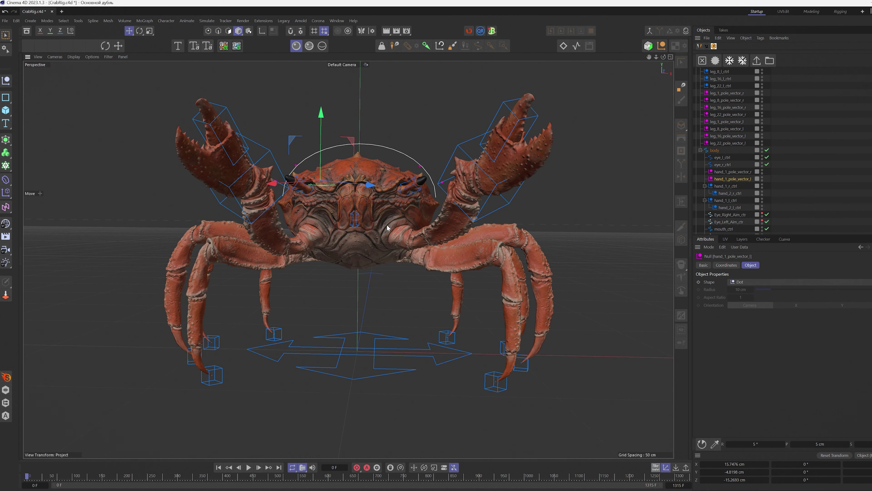
# Try closing both claws by rotating the pincer controls hand_2_r_ctrl and hand_2_l_ctrl.
pyautogui.click(239, 125)
pyautogui.scroll(1, 206, 116)
pyautogui.press('r')
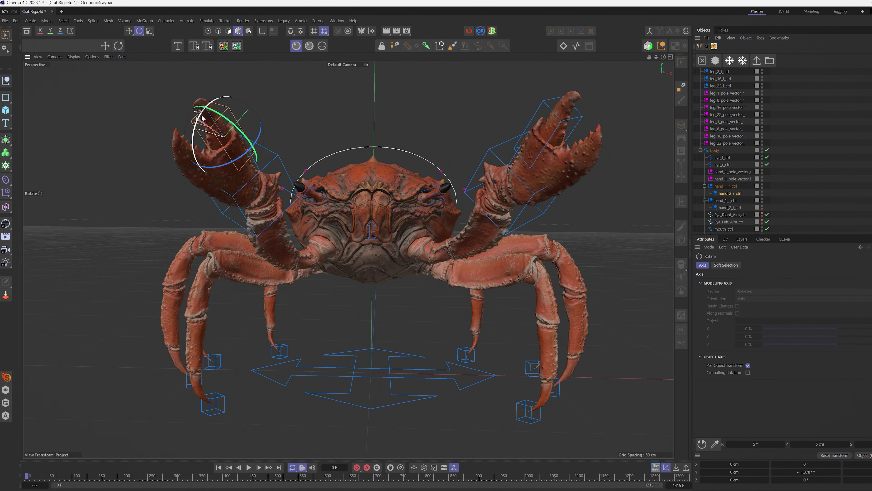
pyautogui.click(585, 124)
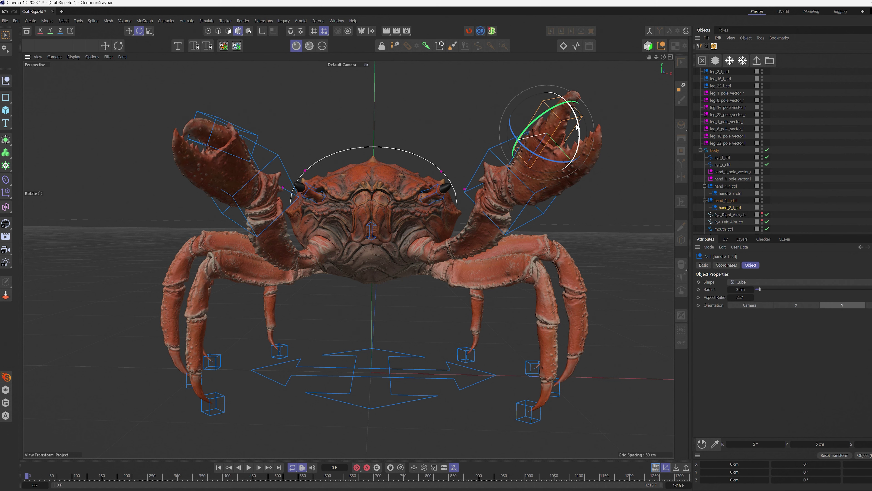
# Try opening the mouthparts by rotating mouth_ctrl about 81°, and undo the rotation.
pyautogui.scroll(5, 336, 155)
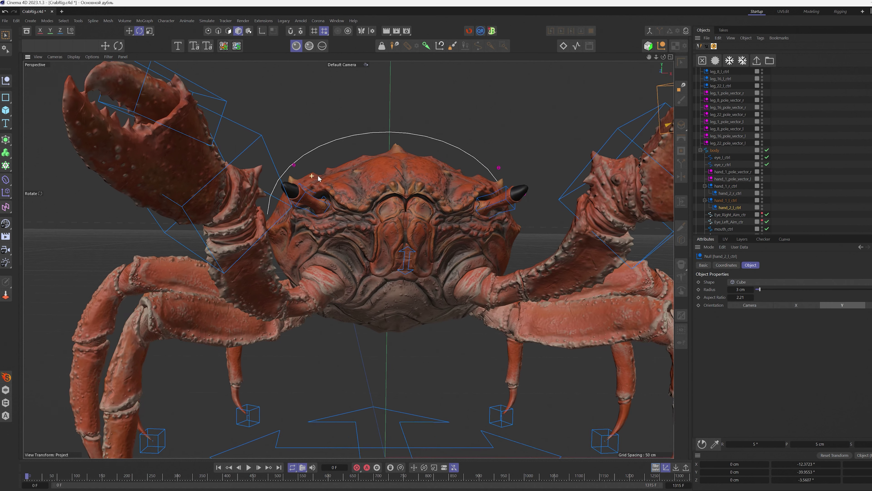
pyautogui.click(415, 260)
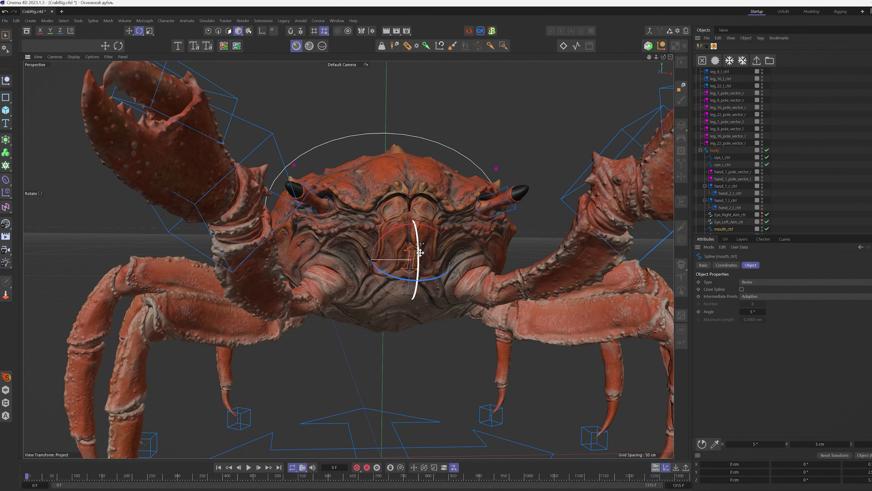
pyautogui.moveTo(420, 253); pyautogui.dragTo(435, 324)
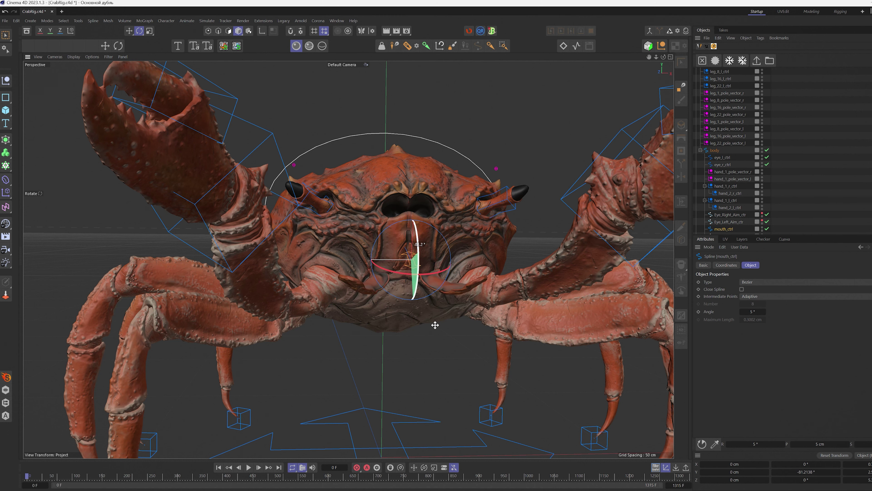
pyautogui.keyDown('alt'); pyautogui.moveTo(412, 224); pyautogui.dragTo(380, 220); pyautogui.keyUp('alt')
pyautogui.scroll(-5, 380, 220)
pyautogui.hotkey('ctrl', 'z')
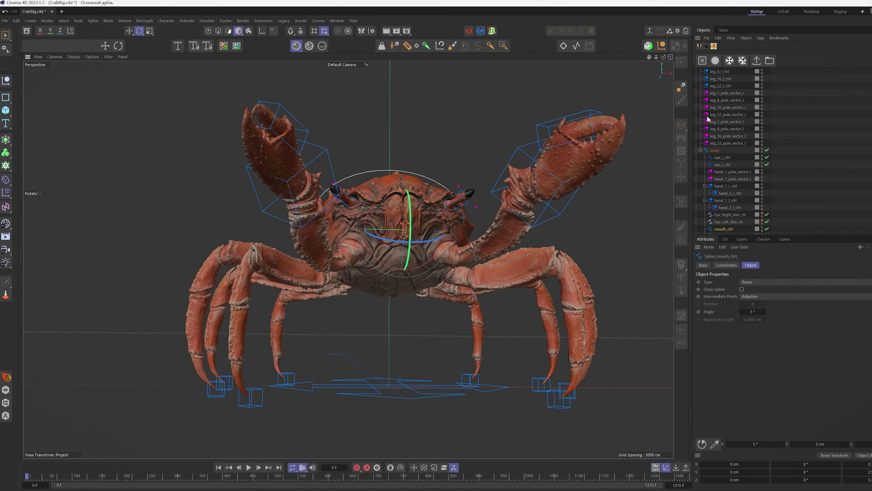
# Select the control root with all its children, reset their transforms to the default pose, and clear the selection.
pyautogui.middleClick(709, 72)
pyautogui.click(703, 60)
pyautogui.click(817, 105)
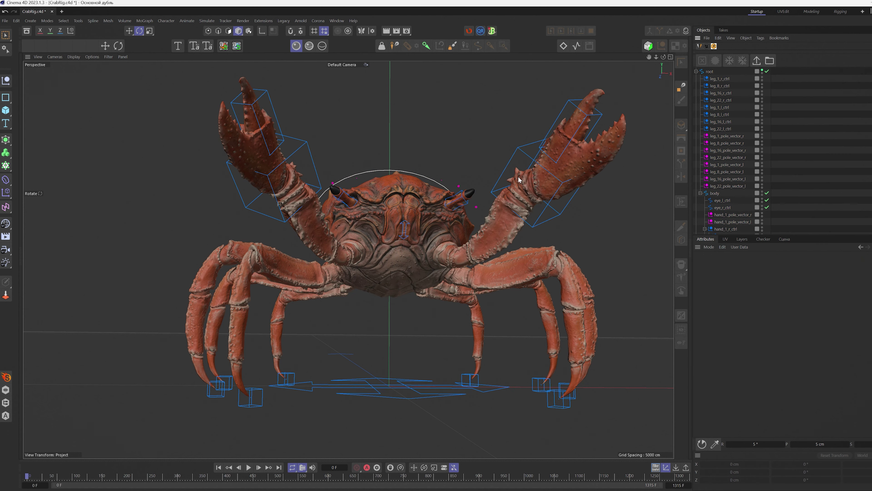
# Try retracting one eye stalk into its socket with the eye control eye_r_ctrl, and undo the change.
pyautogui.keyDown('alt'); pyautogui.moveTo(518, 174); pyautogui.dragTo(389, 199); pyautogui.keyUp('alt')
pyautogui.scroll(10, 335, 179)
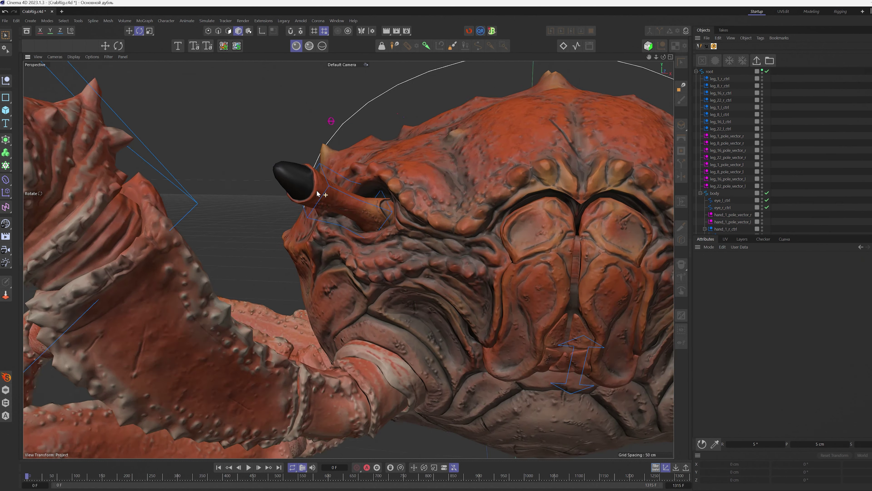
pyautogui.keyDown('alt'); pyautogui.moveTo(323, 195); pyautogui.dragTo(313, 225); pyautogui.keyUp('alt')
pyautogui.click(321, 232)
pyautogui.press('e')
pyautogui.keyDown('alt'); pyautogui.moveTo(401, 211); pyautogui.dragTo(469, 254); pyautogui.keyUp('alt')
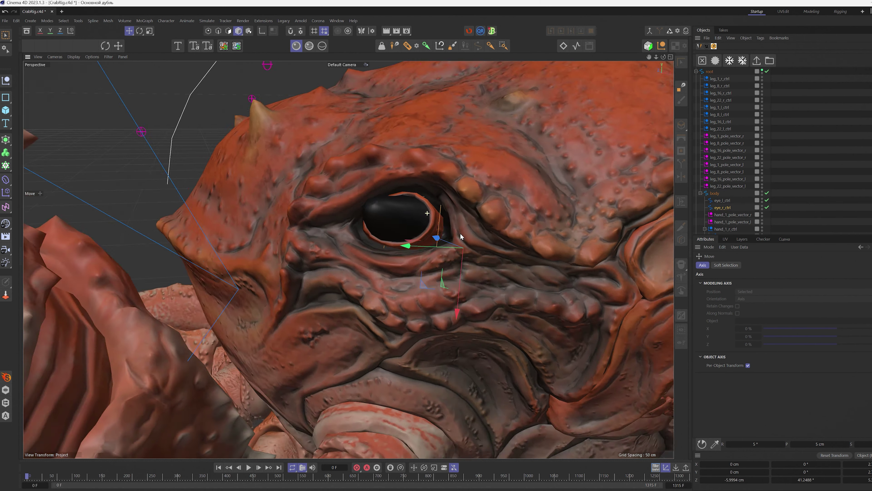
pyautogui.keyDown('alt'); pyautogui.moveTo(460, 234); pyautogui.dragTo(434, 228); pyautogui.keyUp('alt')
pyautogui.scroll(-3, 434, 228)
pyautogui.keyDown('alt'); pyautogui.moveTo(330, 200); pyautogui.dragTo(392, 146); pyautogui.keyUp('alt')
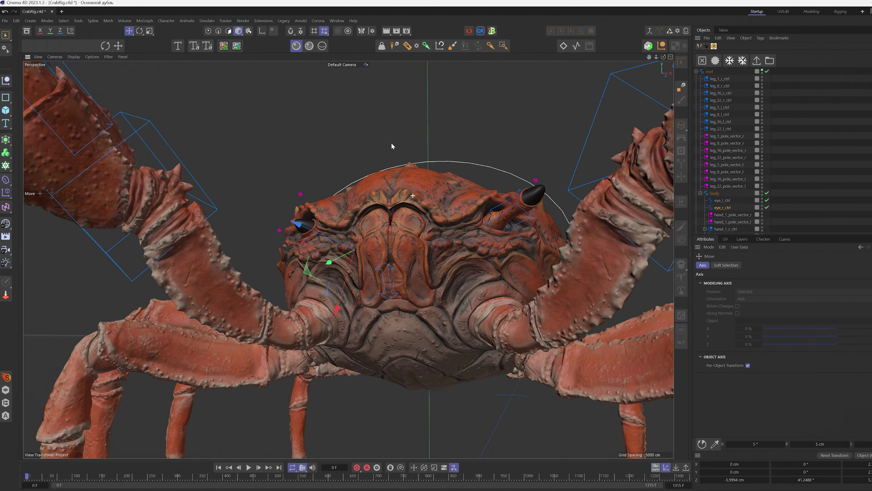
pyautogui.hotkey('ctrl', 'z')
# Try moving the eye controls eye_l_ctrl and eye_r_ctrl together, and clear the selection.
pyautogui.keyDown('shift'); pyautogui.click(514, 198); pyautogui.keyUp('shift')
pyautogui.keyDown('alt'); pyautogui.moveTo(514, 198); pyautogui.dragTo(529, 189); pyautogui.keyUp('alt')
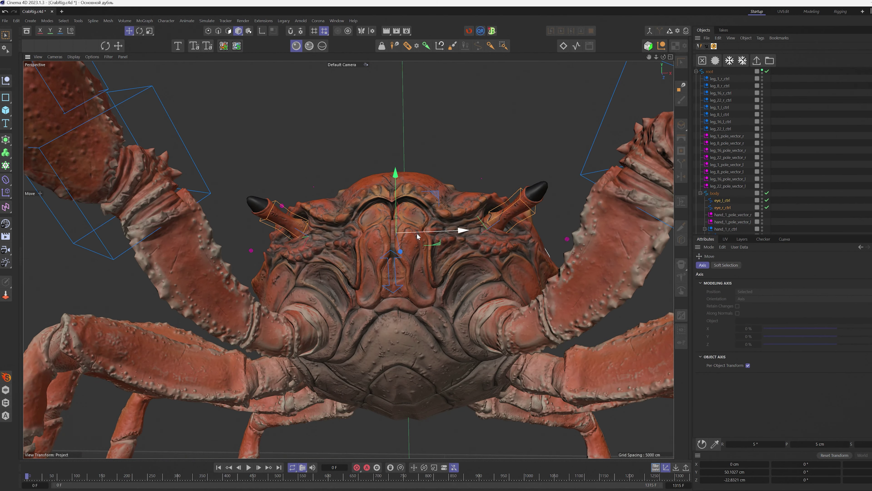
pyautogui.moveTo(401, 254); pyautogui.dragTo(395, 234)
pyautogui.keyDown('alt'); pyautogui.moveTo(404, 206); pyautogui.dragTo(367, 239, button='right'); pyautogui.keyUp('alt')
pyautogui.keyDown('alt'); pyautogui.moveTo(367, 242); pyautogui.dragTo(437, 224); pyautogui.keyUp('alt')
pyautogui.keyDown('alt'); pyautogui.moveTo(378, 226); pyautogui.dragTo(436, 192); pyautogui.keyUp('alt')
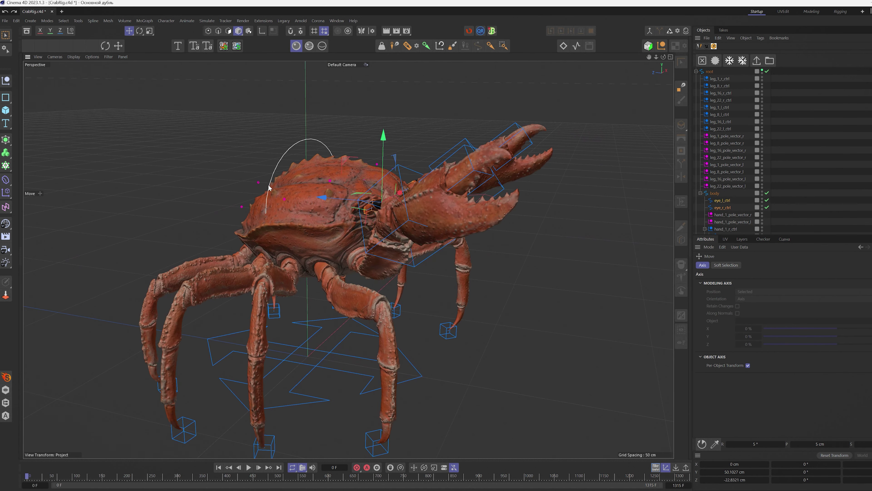
pyautogui.click(260, 183)
pyautogui.keyDown('alt'); pyautogui.moveTo(264, 188); pyautogui.dragTo(315, 215); pyautogui.keyUp('alt')
pyautogui.moveTo(315, 214); pyautogui.dragTo(553, 183)
pyautogui.click(802, 108)
# Look through the control hierarchy, collapse it, and examine the joint hierarchy under the second root.
pyautogui.scroll(-4, 753, 119)
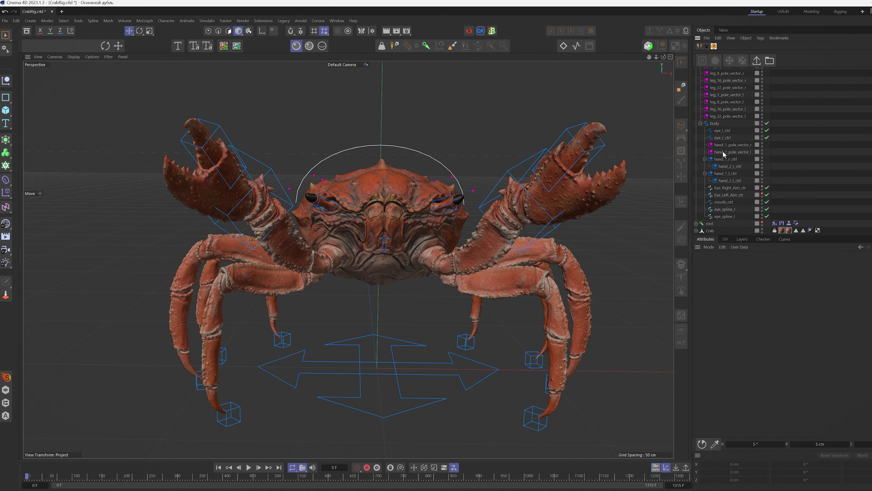
pyautogui.scroll(4, 723, 138)
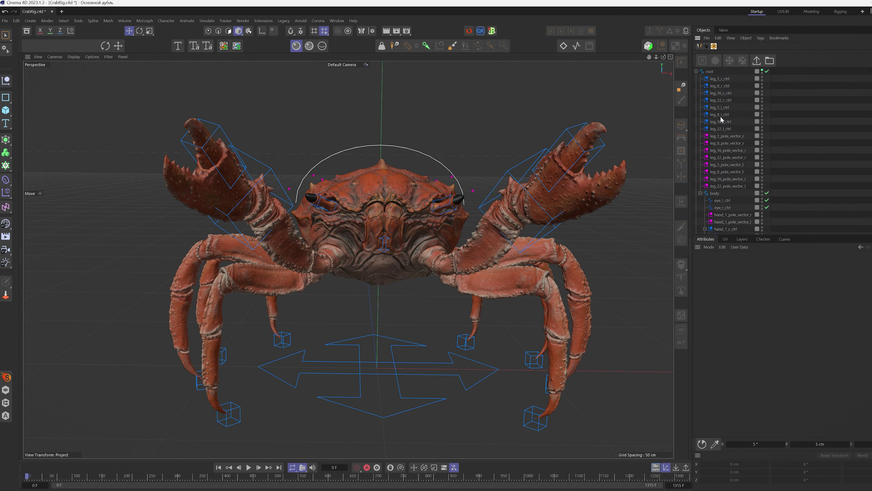
pyautogui.click(696, 72)
pyautogui.click(696, 78)
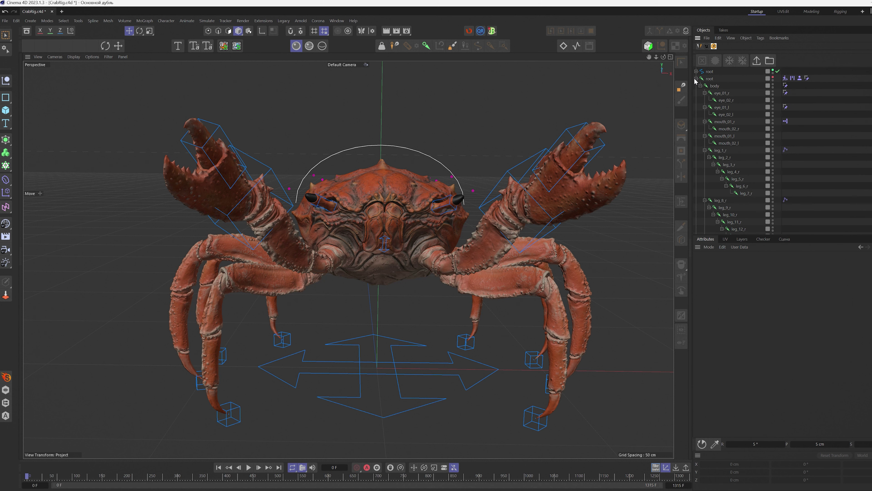
pyautogui.scroll(-15, 724, 137)
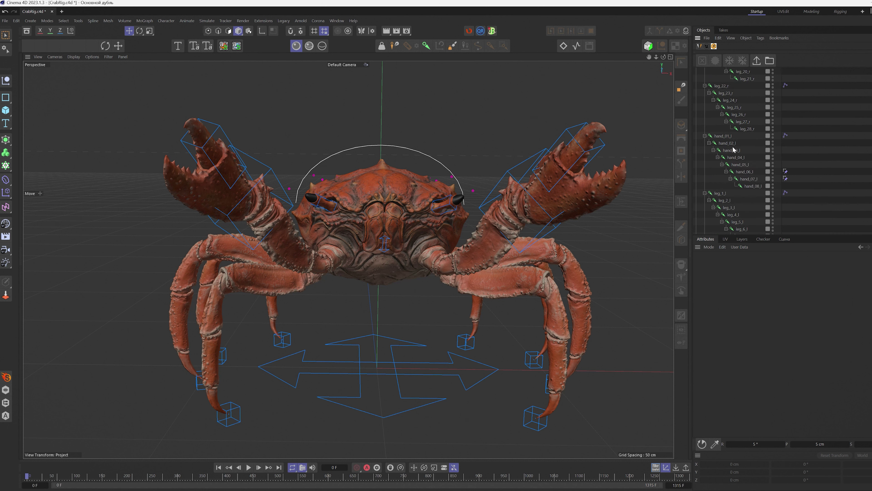
pyautogui.scroll(15, 734, 165)
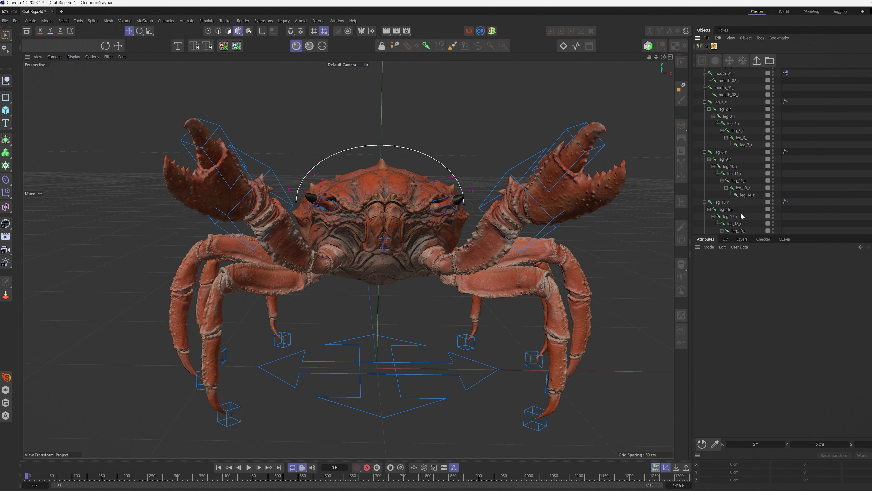
# Examine the XPresso graph on the mouth_01_r joint that links mouth_ctrl to the mouth joints, and close the editor.
pyautogui.doubleClick(786, 107)
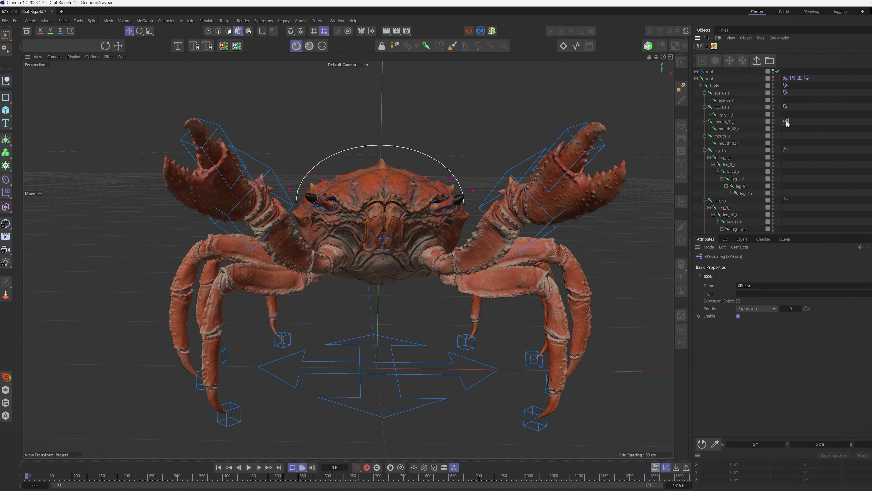
pyautogui.click(785, 108)
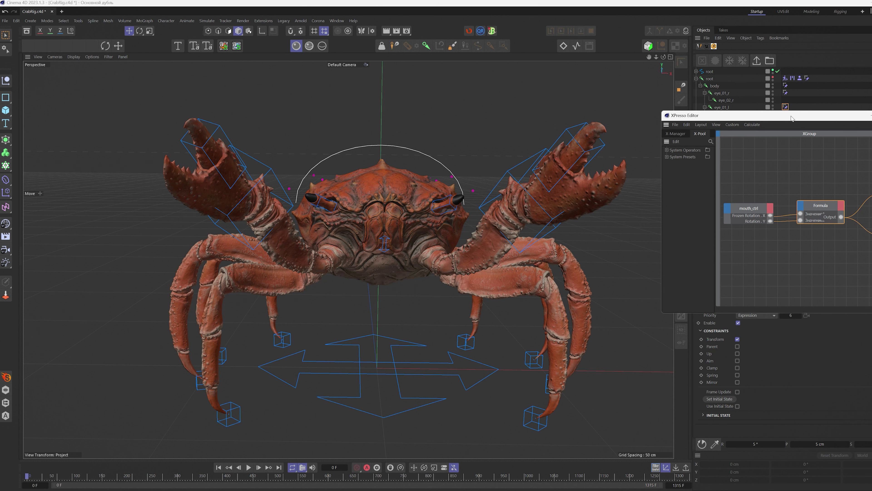
pyautogui.moveTo(791, 119); pyautogui.dragTo(675, 124)
pyautogui.scroll(-3, 722, 159)
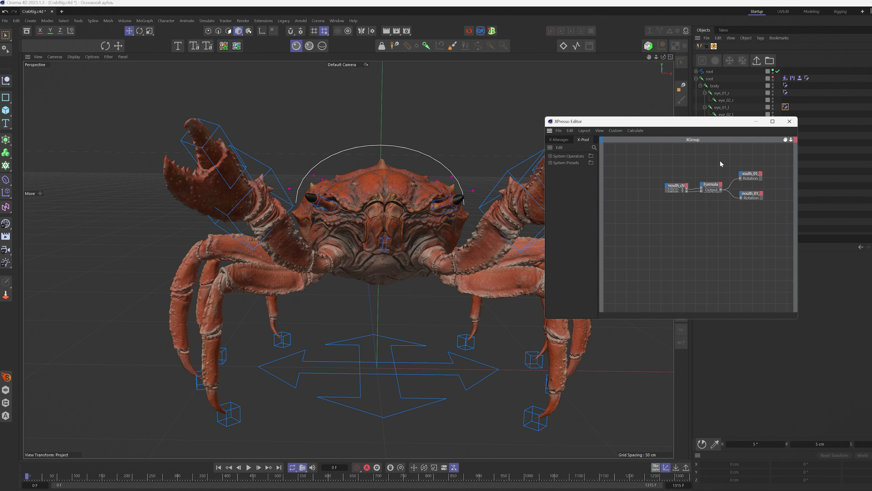
pyautogui.click(790, 122)
# Collapse the joint hierarchy, show the animations and tech layers in the object list, and examine the control root's XPresso graph.
pyautogui.click(697, 78)
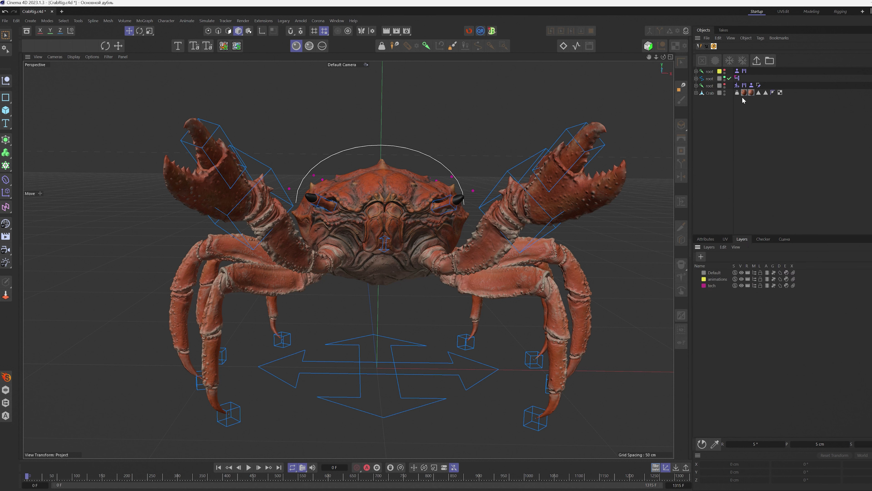
pyautogui.click(697, 79)
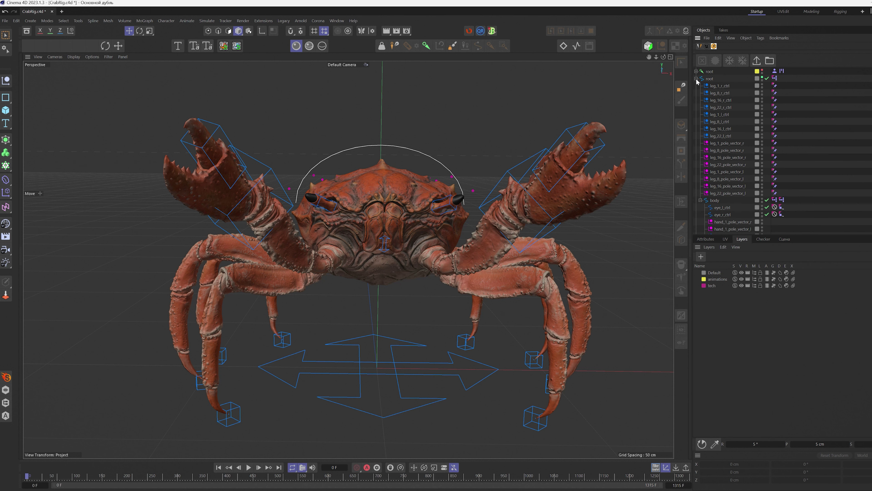
pyautogui.doubleClick(775, 79)
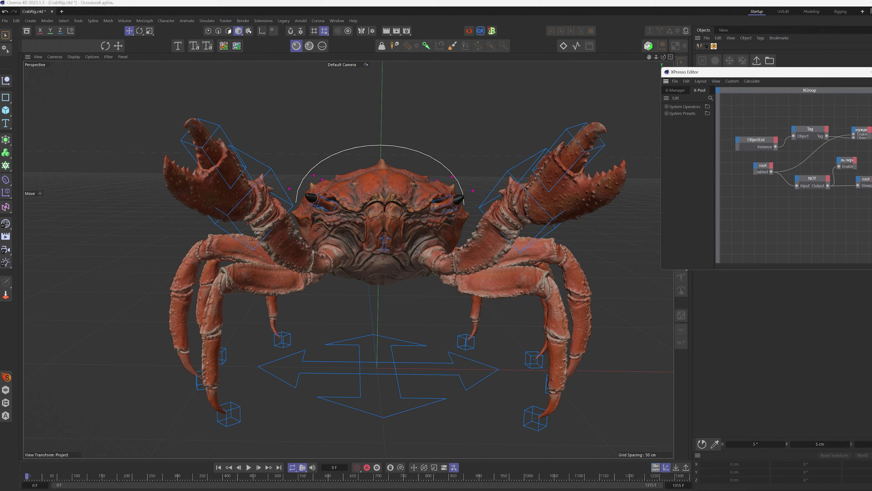
pyautogui.hotkey('alt', 'F4')
# Examine the two XPresso graphs on the body control, closing the editor after each.
pyautogui.scroll(-5, 782, 152)
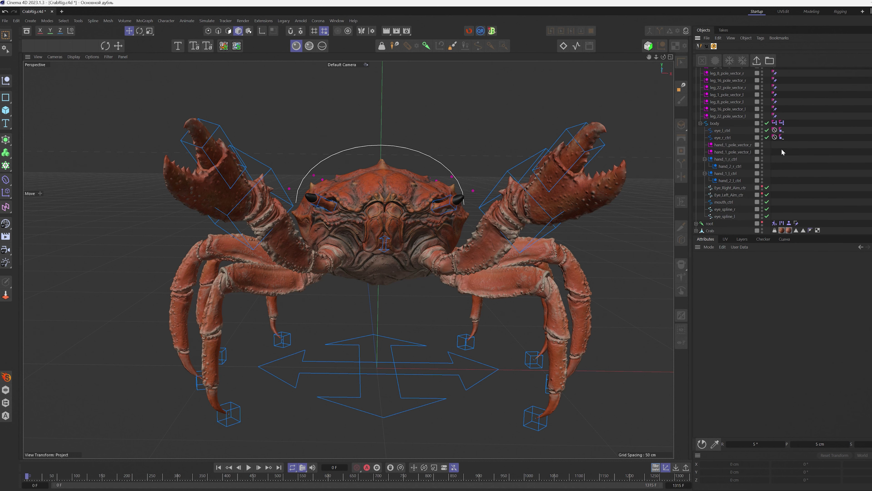
pyautogui.doubleClick(774, 123)
pyautogui.scroll(-6, 800, 161)
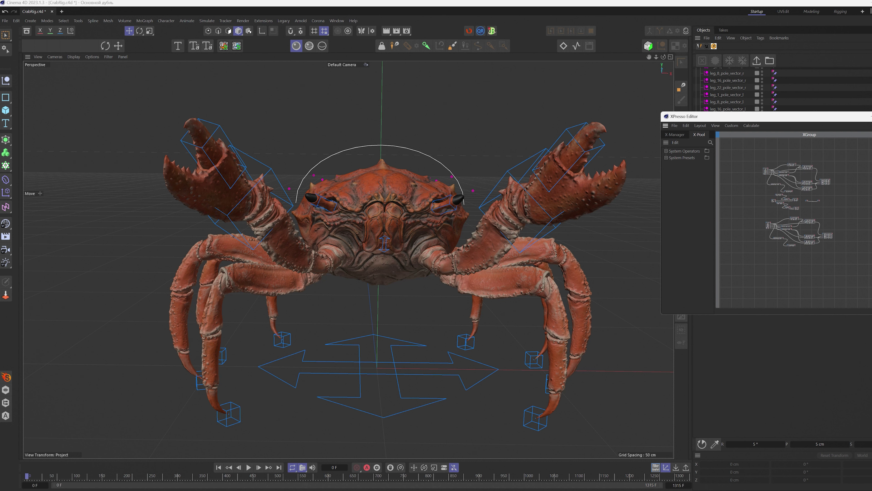
pyautogui.click(871, 116)
pyautogui.click(780, 123)
pyautogui.doubleClick(782, 124)
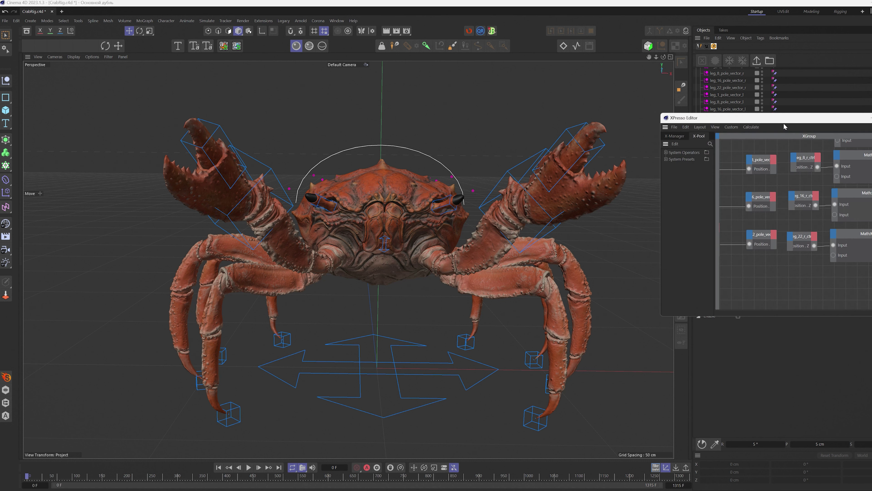
pyautogui.scroll(-5, 783, 269)
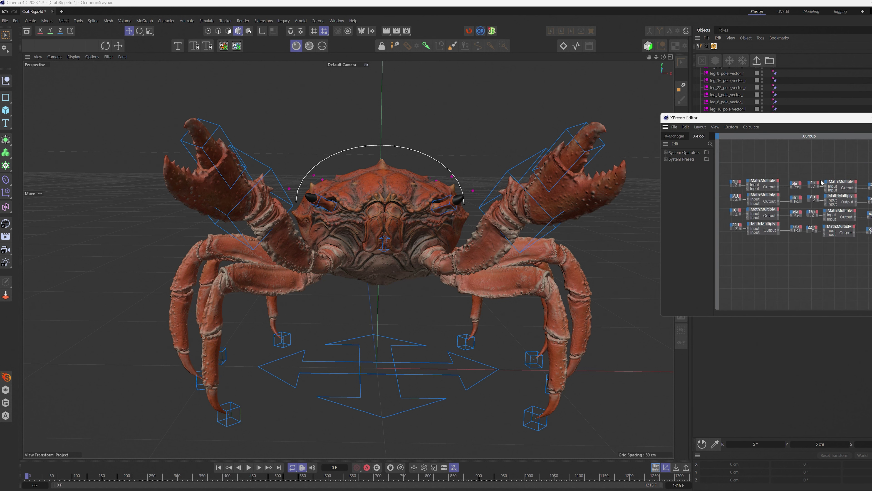
pyautogui.click(871, 117)
# Collapse the control hierarchy and hide the animations and tech layers from the object list.
pyautogui.scroll(4, 813, 134)
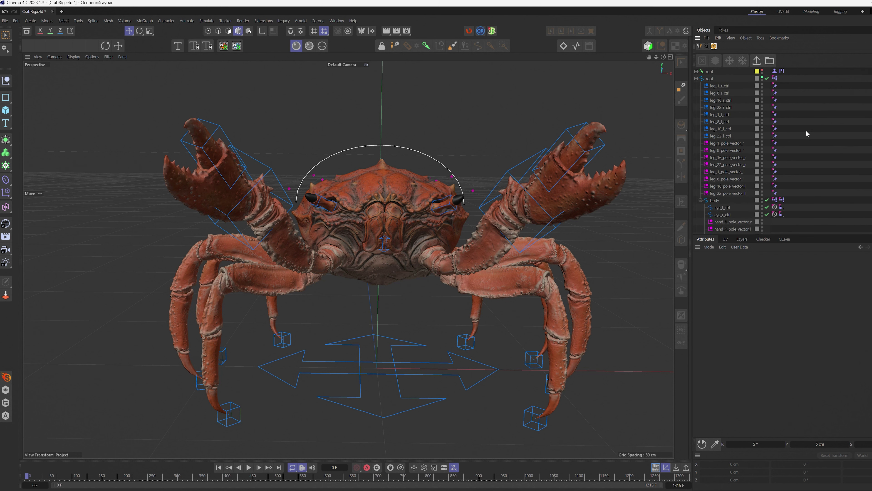
pyautogui.click(697, 79)
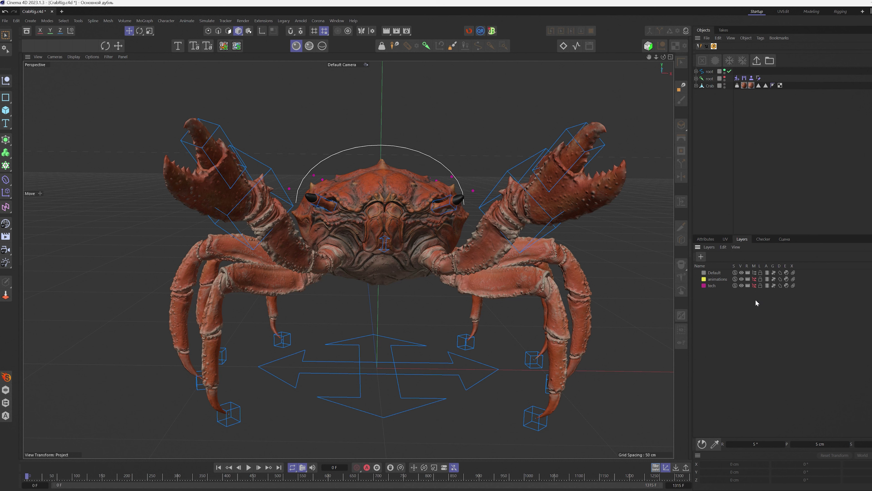
# Hide the control root and play the crab animation, scrubbing to frame 1315 and replaying it from the side.
pyautogui.moveTo(445, 247)
pyautogui.keyDown('alt'); pyautogui.mouseDown()
pyautogui.moveTo(376, 238)
pyautogui.moveTo(445, 247)
pyautogui.mouseUp(); pyautogui.keyUp('alt')
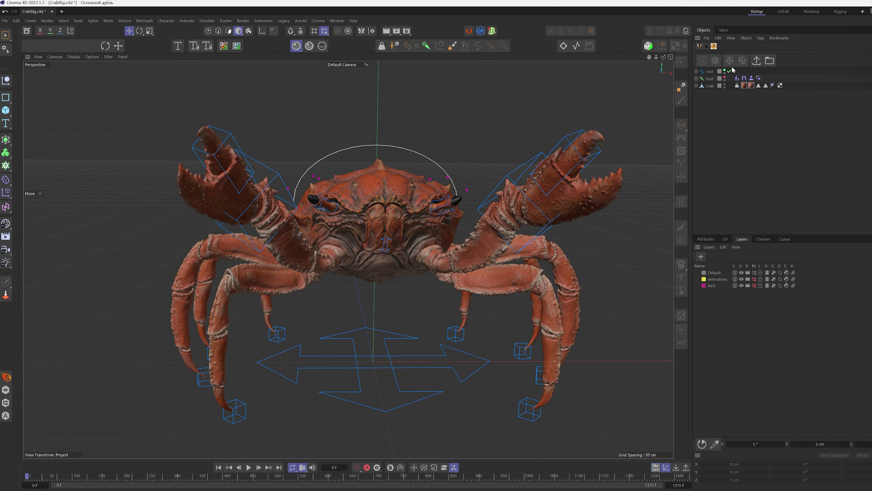
pyautogui.click(725, 70)
pyautogui.scroll(-4, 401, 212)
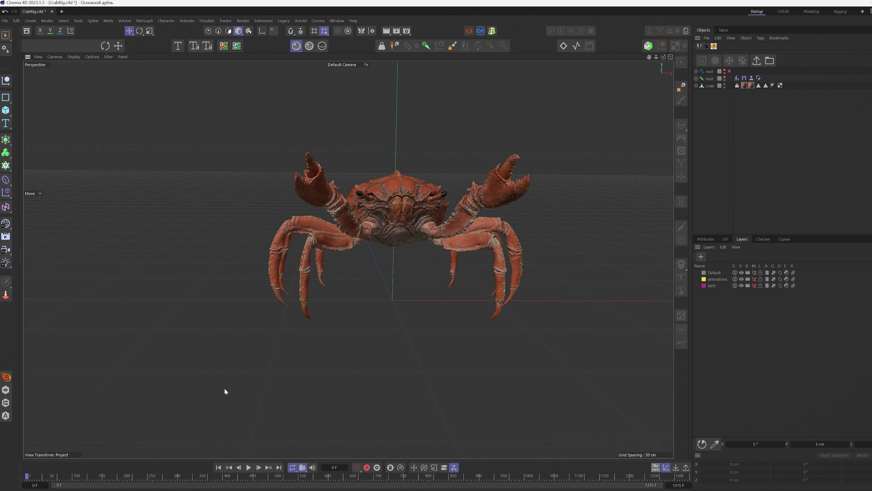
pyautogui.keyDown('alt'); pyautogui.moveTo(392, 361); pyautogui.dragTo(345, 347); pyautogui.keyUp('alt')
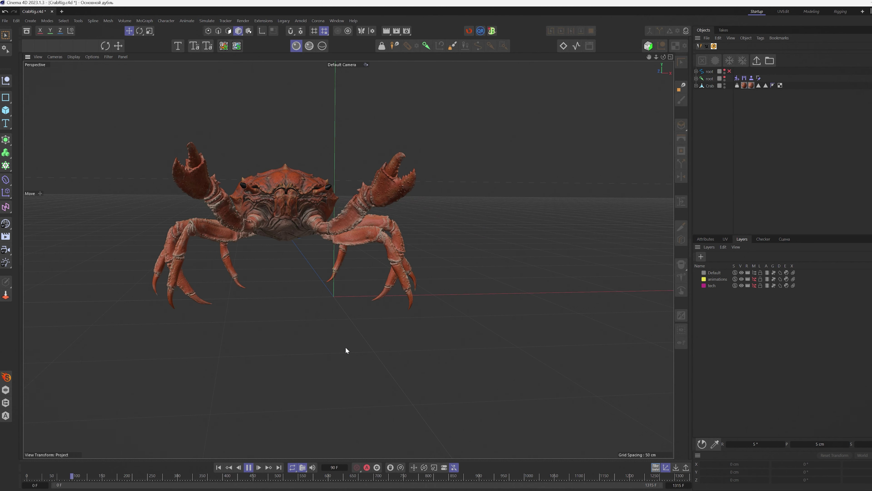
pyautogui.moveTo(95, 477); pyautogui.dragTo(587, 481)
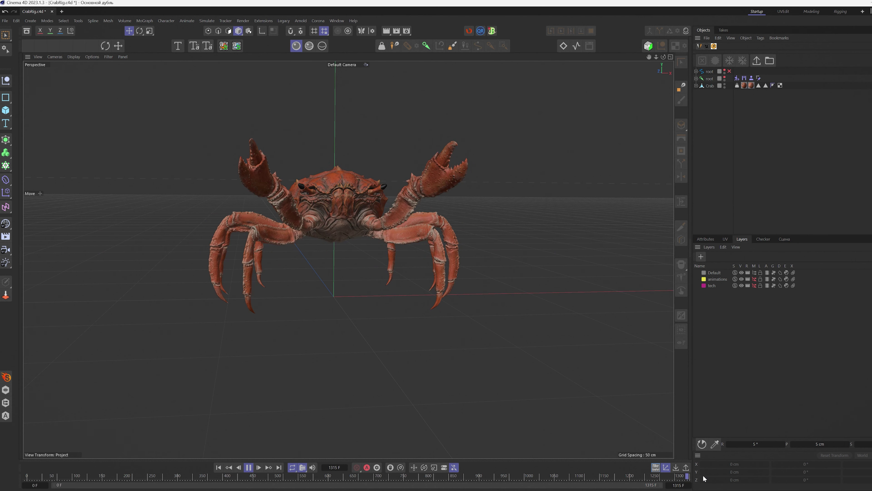
pyautogui.click(250, 468)
pyautogui.keyDown('alt'); pyautogui.moveTo(303, 344); pyautogui.dragTo(416, 332); pyautogui.keyUp('alt')
pyautogui.click(249, 467)
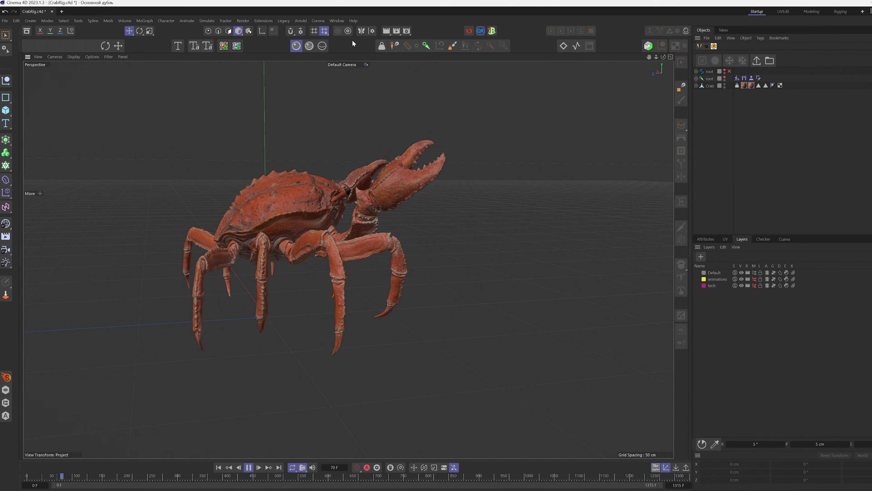
# Show the joint root over the playing animation, inspect the joints' motion from all around the crab, and hide them.
pyautogui.click(724, 77)
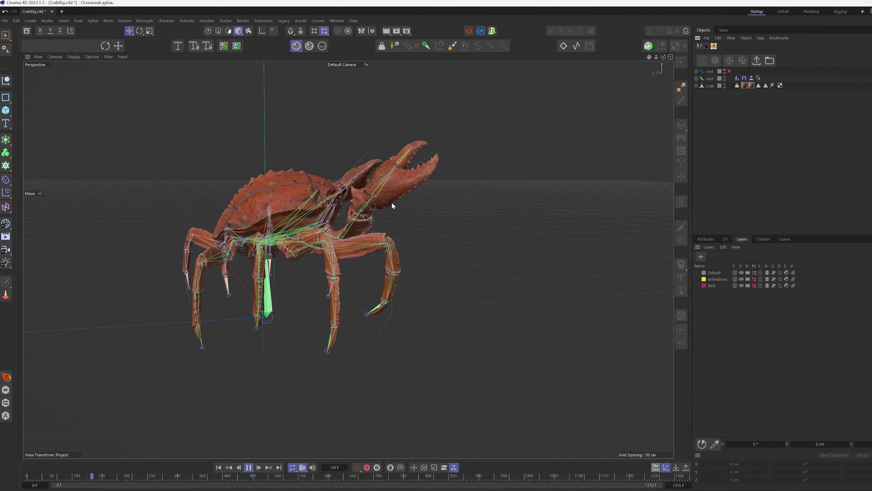
pyautogui.scroll(-3, 313, 239)
pyautogui.keyDown('alt'); pyautogui.moveTo(313, 239); pyautogui.dragTo(399, 239); pyautogui.keyUp('alt')
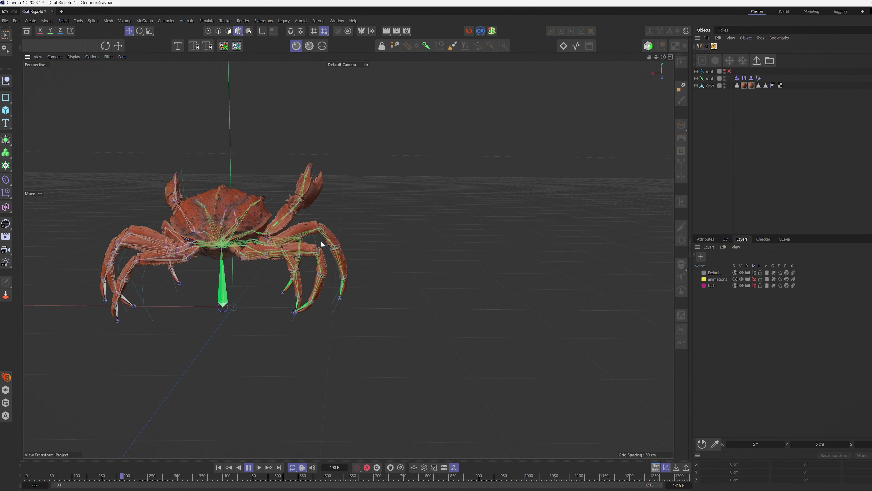
pyautogui.keyDown('alt'); pyautogui.moveTo(321, 241); pyautogui.dragTo(59, 256); pyautogui.keyUp('alt')
pyautogui.keyDown('alt'); pyautogui.moveTo(410, 273); pyautogui.dragTo(392, 246, button='middle'); pyautogui.keyUp('alt')
pyautogui.keyDown('alt'); pyautogui.moveTo(395, 279); pyautogui.dragTo(383, 275); pyautogui.keyUp('alt')
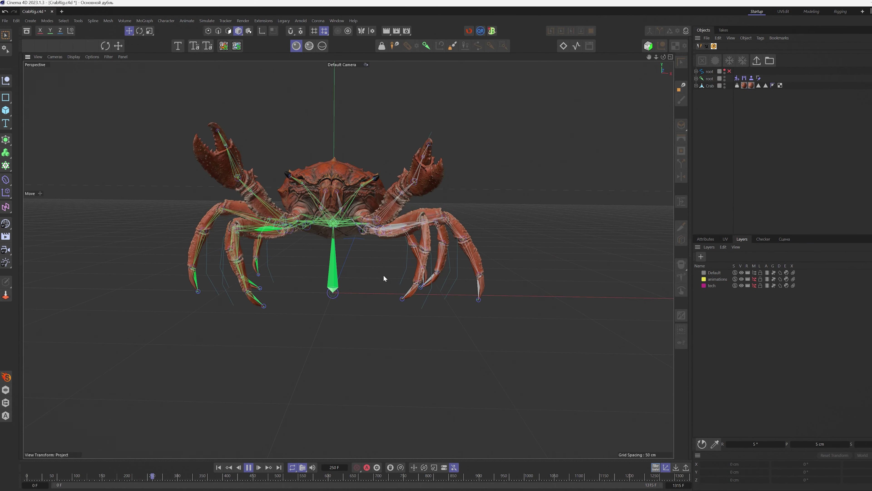
pyautogui.moveTo(168, 475); pyautogui.dragTo(421, 477)
pyautogui.hotkey('ctrl', 'z')
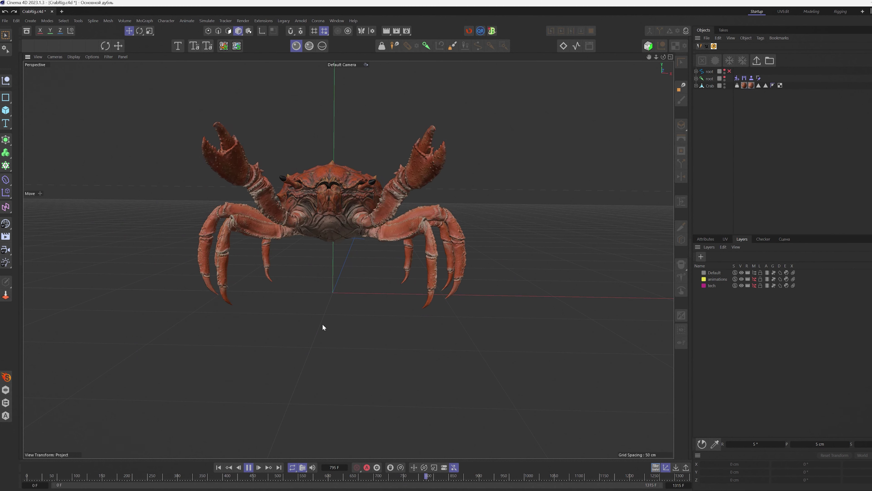
pyautogui.keyDown('alt'); pyautogui.moveTo(323, 327); pyautogui.dragTo(363, 323); pyautogui.keyUp('alt')
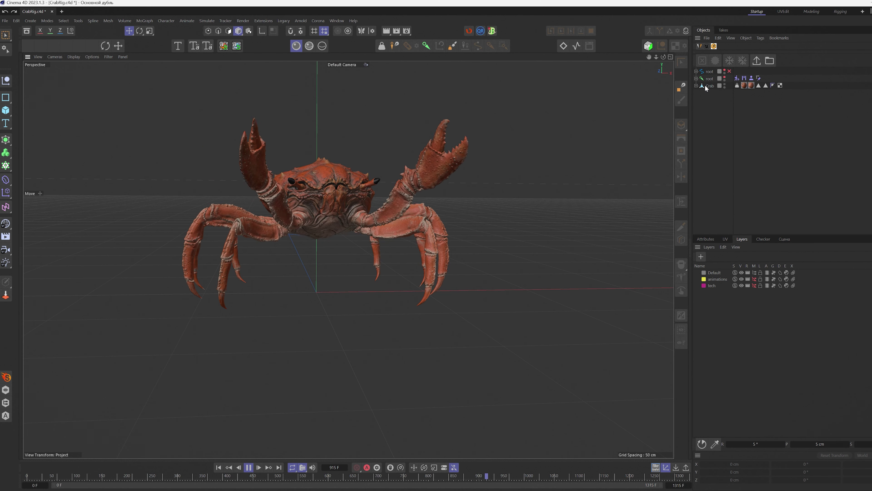
pyautogui.click(729, 71)
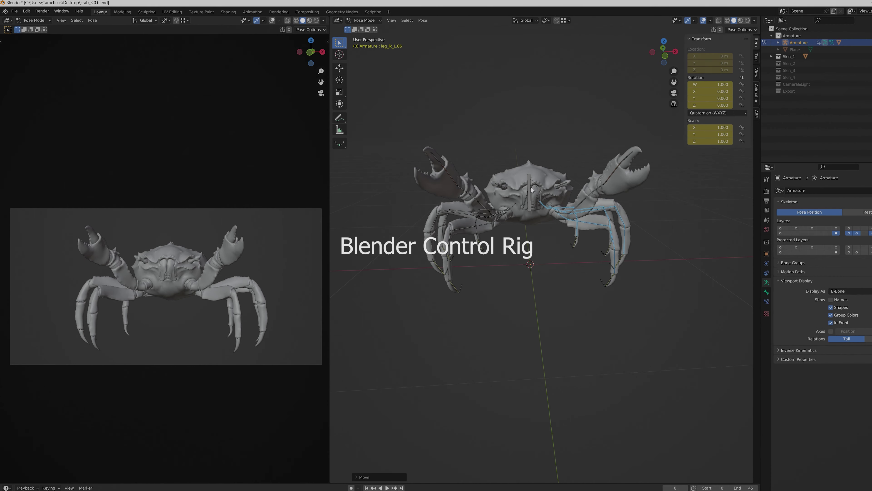
# In Blender, test body_ctrl by moving it and rotating it about the global Z, X and Y axes, then cancel.
pyautogui.press('g')
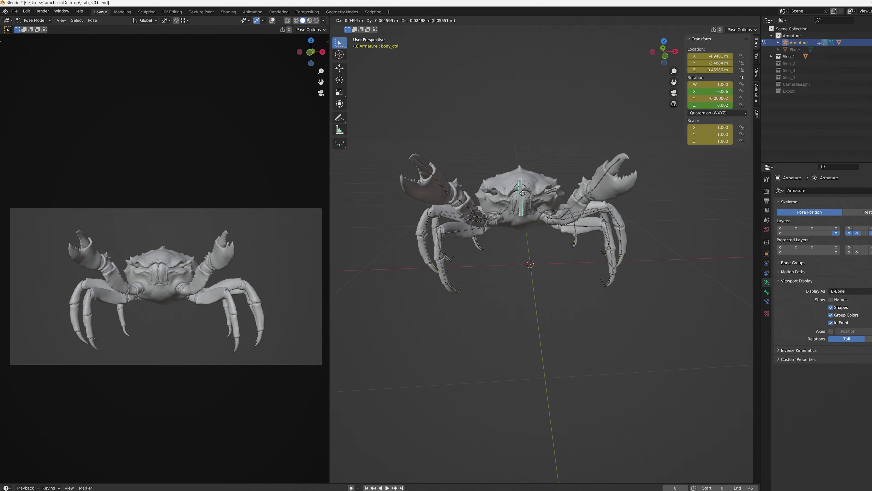
pyautogui.press('r')
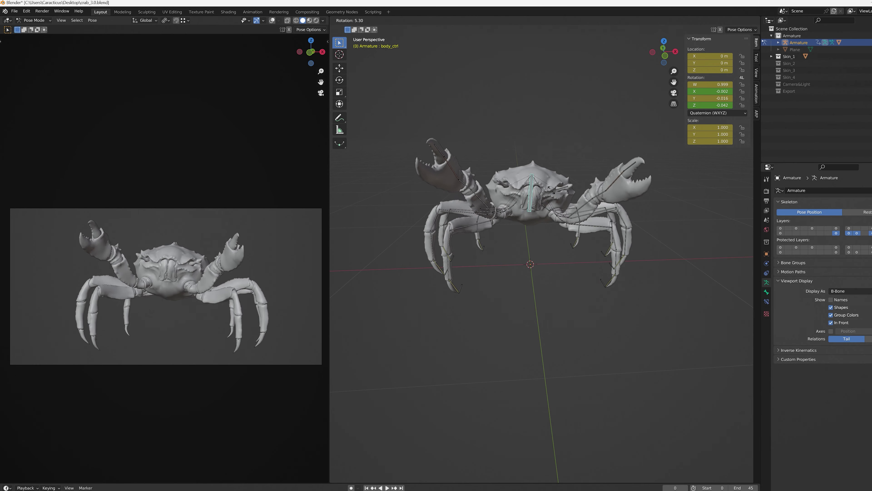
pyautogui.press('z')
pyautogui.press('x')
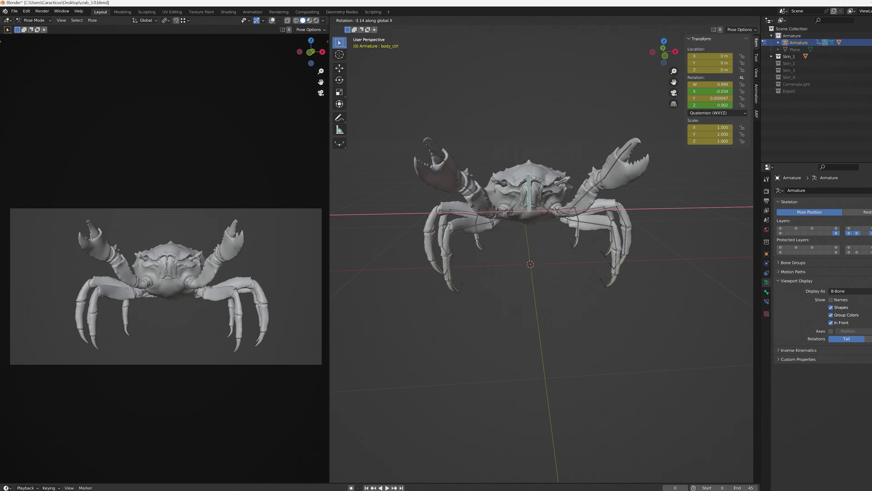
pyautogui.press('y')
pyautogui.rightClick(550, 188)
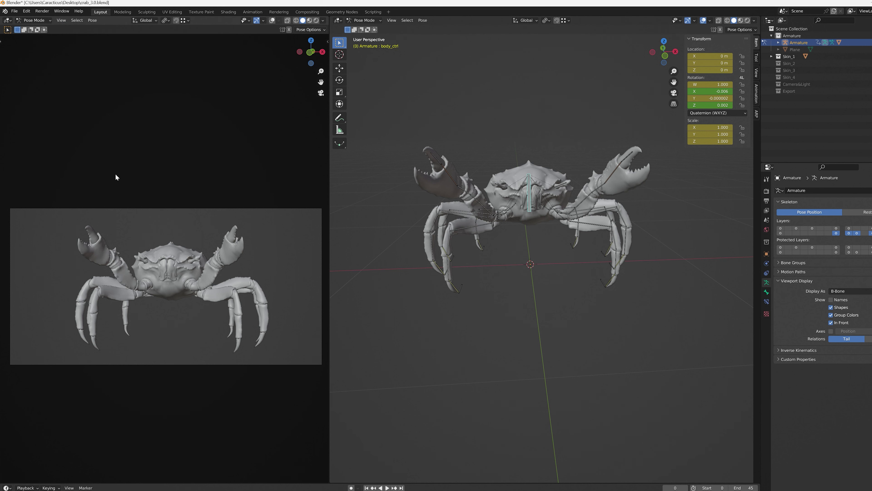
# Switch the viewport to Material Preview shading and try rotating and moving the body_ctrl bone.
pyautogui.click(741, 21)
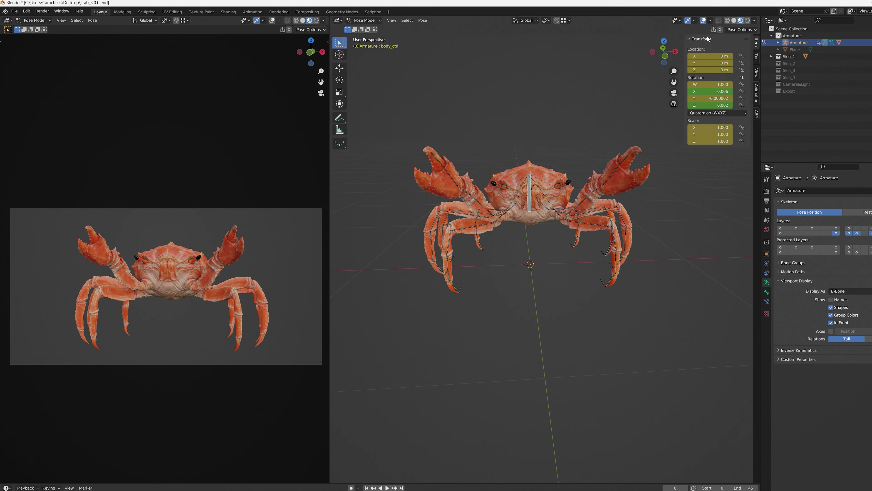
pyautogui.press('r')
pyautogui.rightClick(541, 170)
pyautogui.press('g')
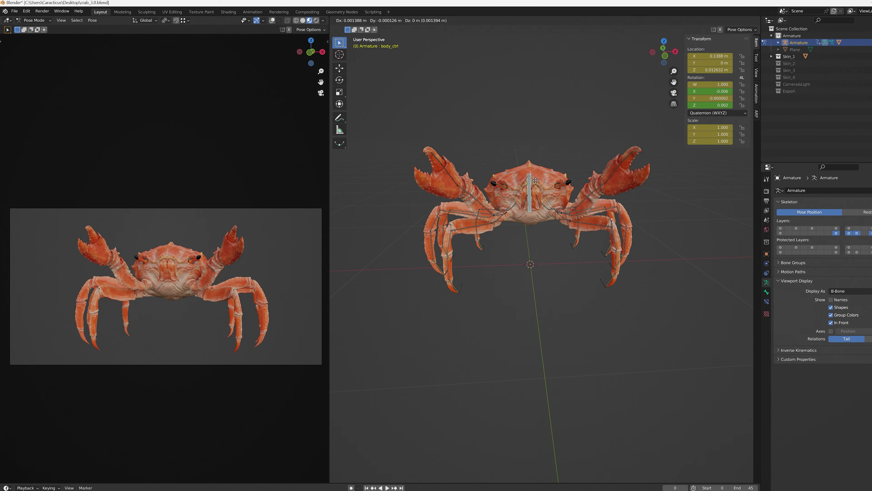
pyautogui.rightClick(605, 262)
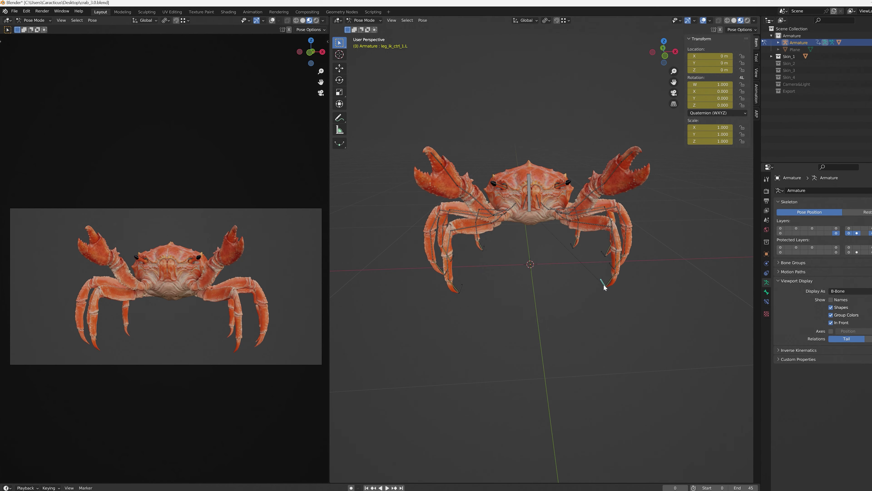
# Try moving leg_ik_ctrl_1.L along the global Z axis, rotating it, and rotating the leg_ik_L.06 bone.
pyautogui.press('g')
pyautogui.press('z')
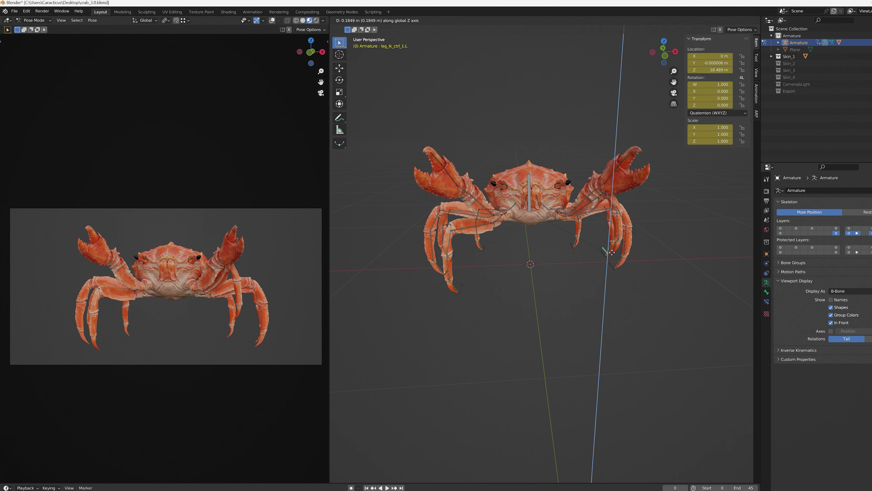
pyautogui.rightClick(615, 277)
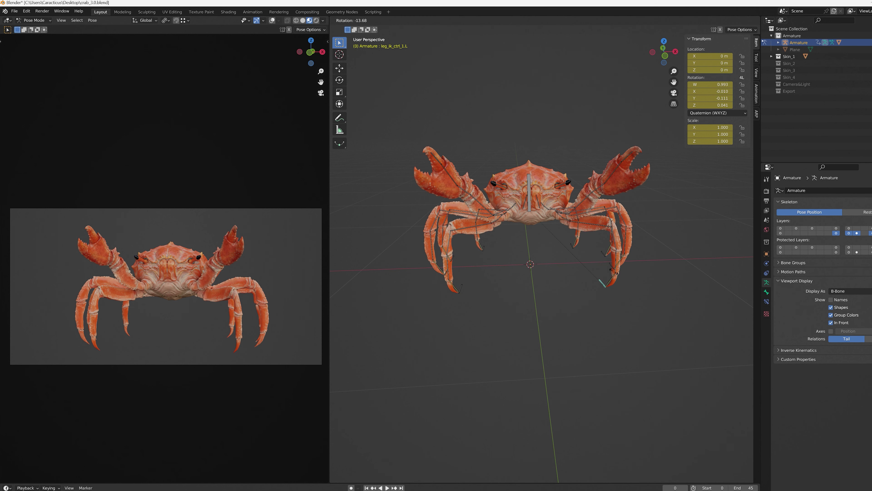
pyautogui.press('r')
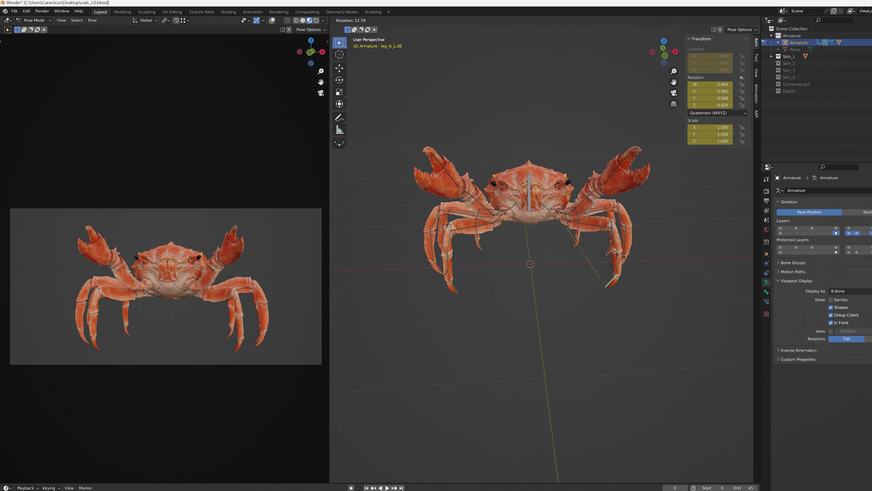
# Try moving and rotating the claw bone hand_L.06 and rotating hand_L.07 about the global axes.
pyautogui.press('r')
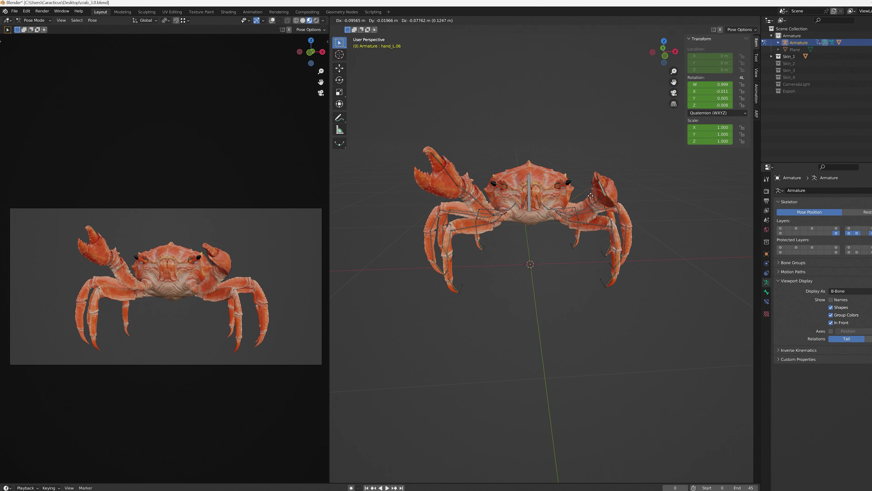
pyautogui.click(604, 160)
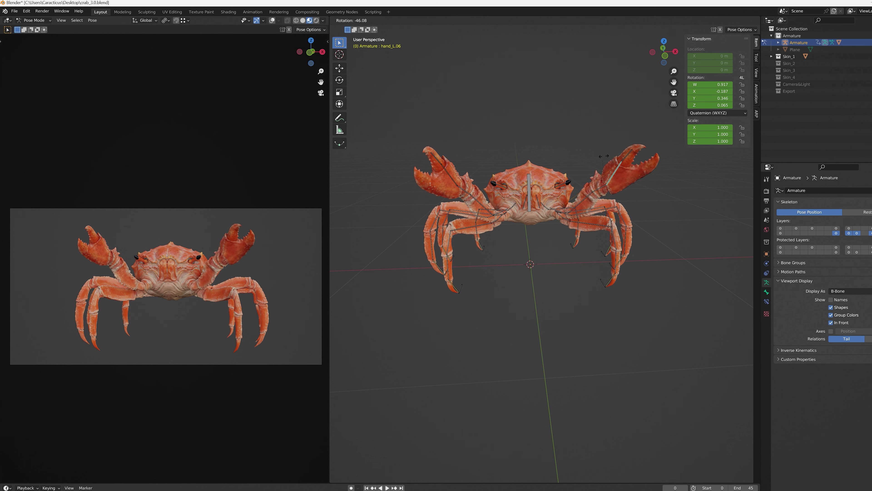
pyautogui.click(627, 156)
pyautogui.press('r')
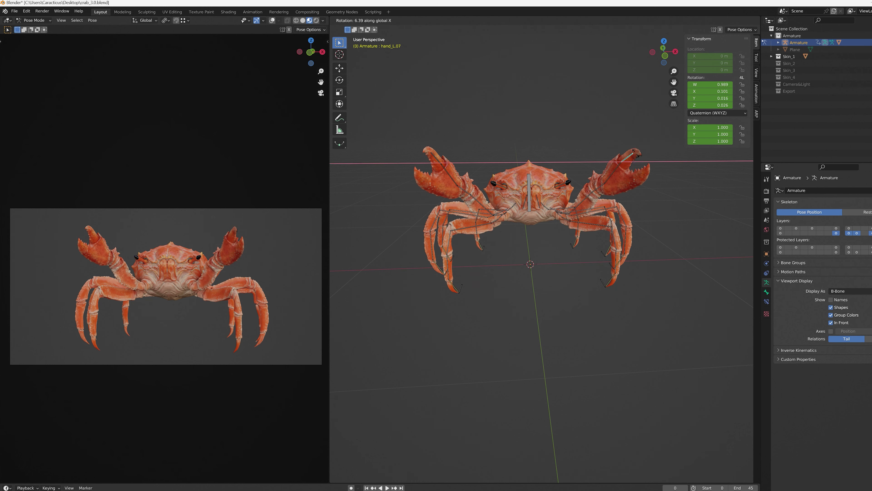
pyautogui.press('z')
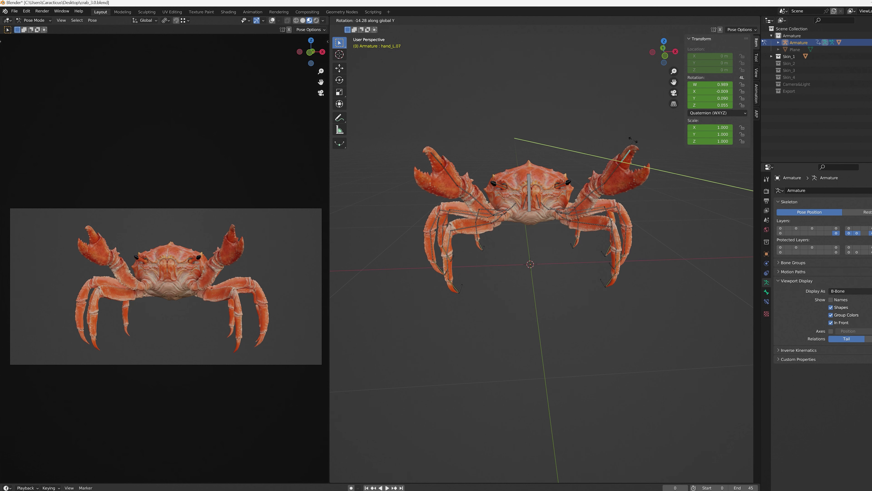
pyautogui.rightClick(629, 143)
# Set the transform orientation to Local and try rotating hand_L.07 about its local Z and X axes.
pyautogui.moveTo(629, 162)
pyautogui.mouseDown(button='middle')
pyautogui.moveTo(598, 169)
pyautogui.moveTo(624, 161)
pyautogui.mouseUp(button='middle')
pyautogui.click(525, 21)
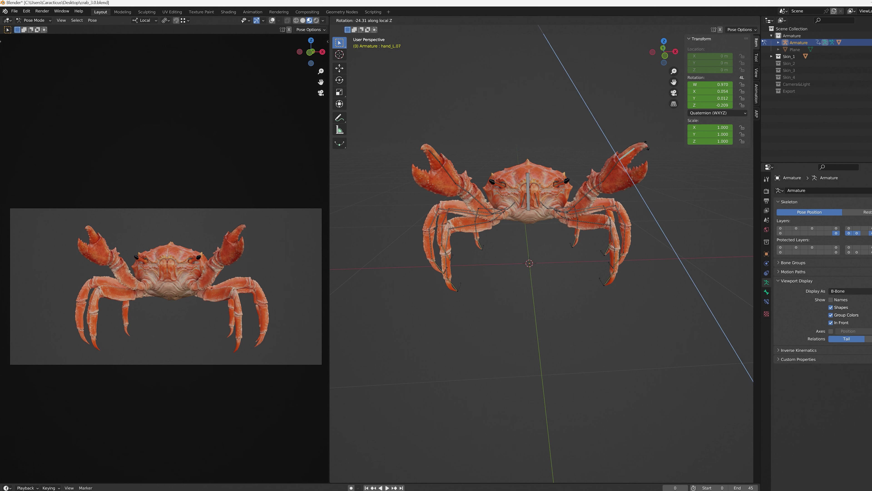
pyautogui.press('x')
pyautogui.rightClick(530, 181)
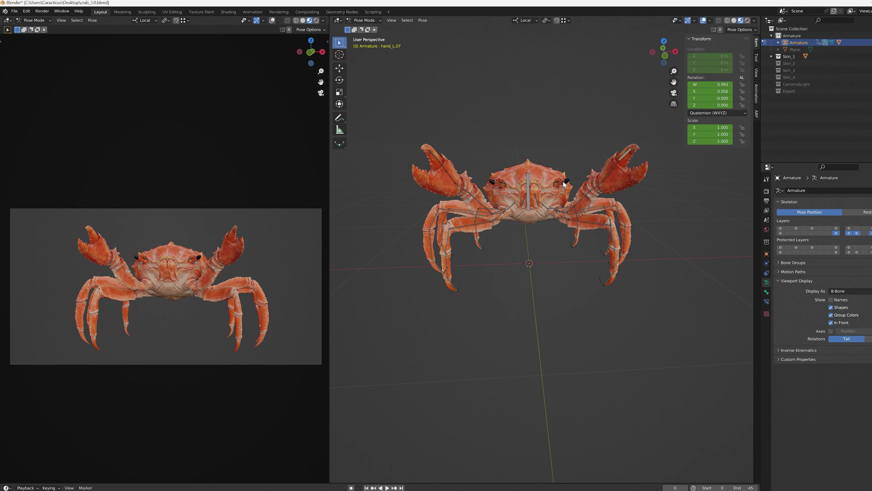
# Try moving the eye_ctrl.L bone and the opposite eye's control along their local Y axes.
pyautogui.press('g')
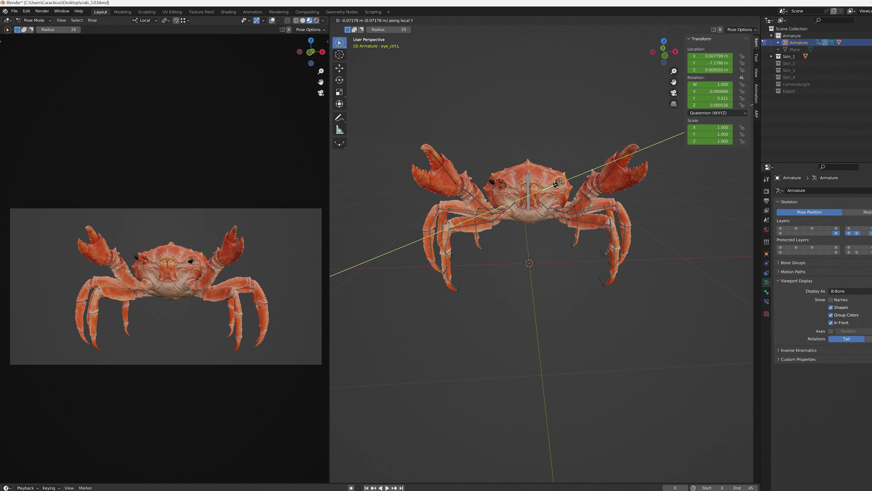
pyautogui.rightClick(561, 180)
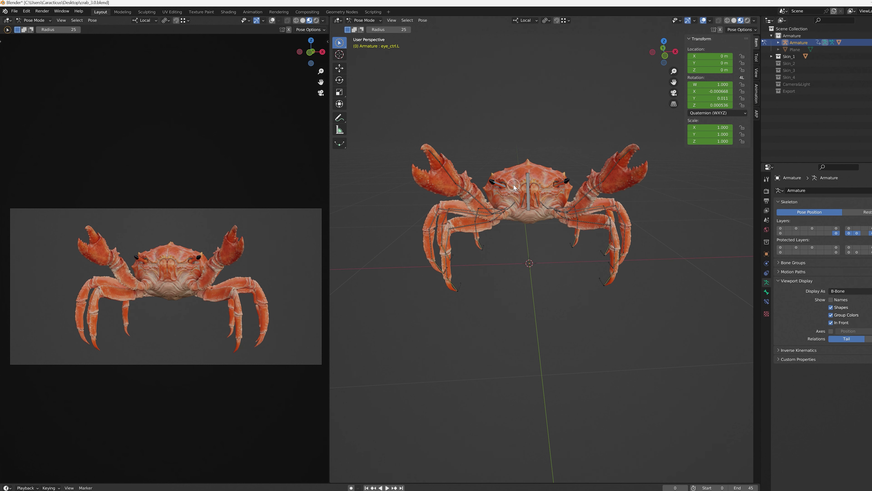
pyautogui.press('g')
pyautogui.press('y')
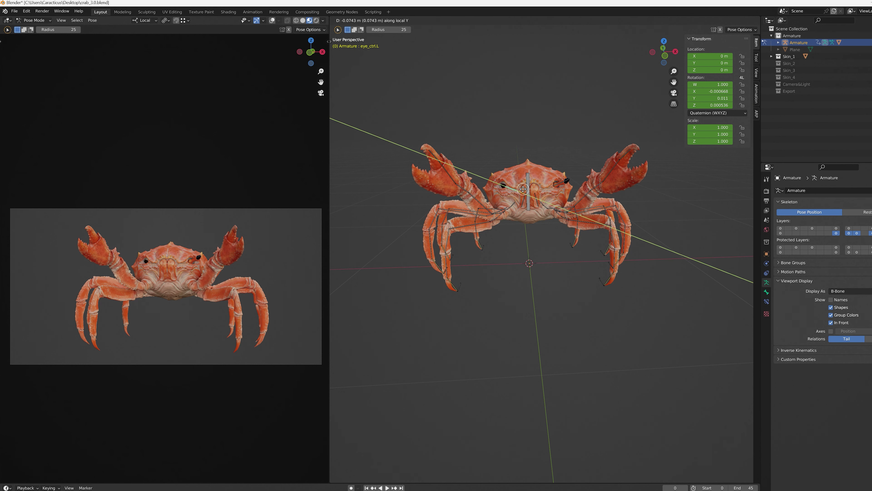
pyautogui.rightClick(520, 188)
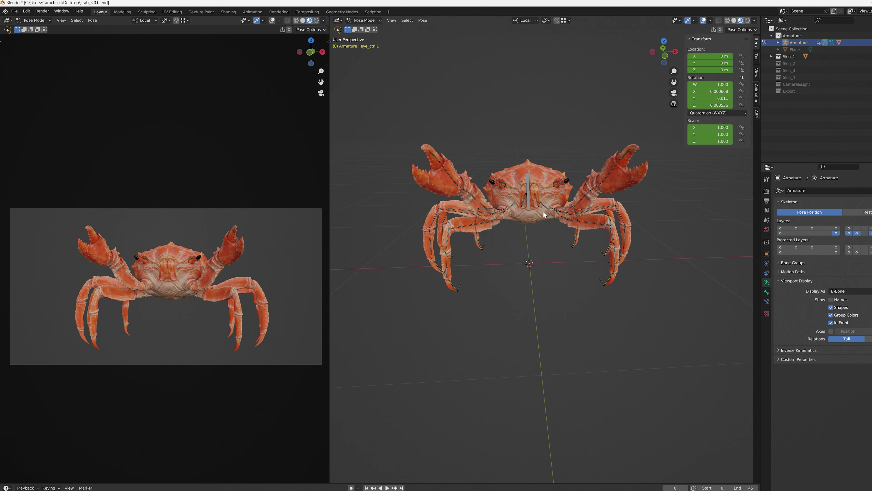
# Hide the Skin_1 collection and preview Skin_2 and Skin_3 on the crab one at a time.
pyautogui.moveTo(544, 214); pyautogui.dragTo(586, 199, button='middle')
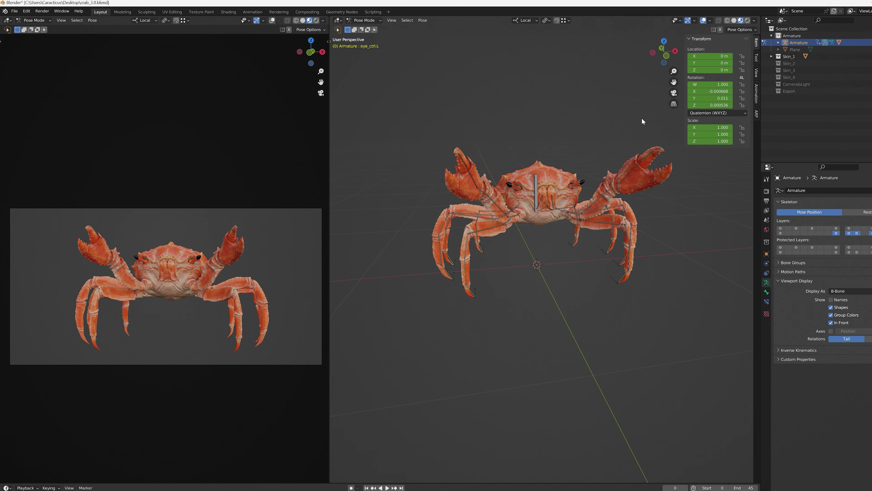
pyautogui.click(778, 56)
pyautogui.click(779, 63)
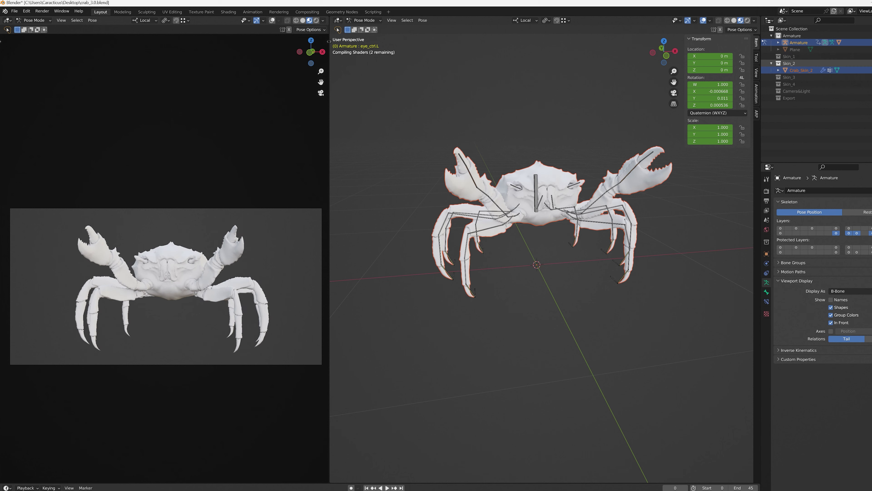
pyautogui.click(870, 64)
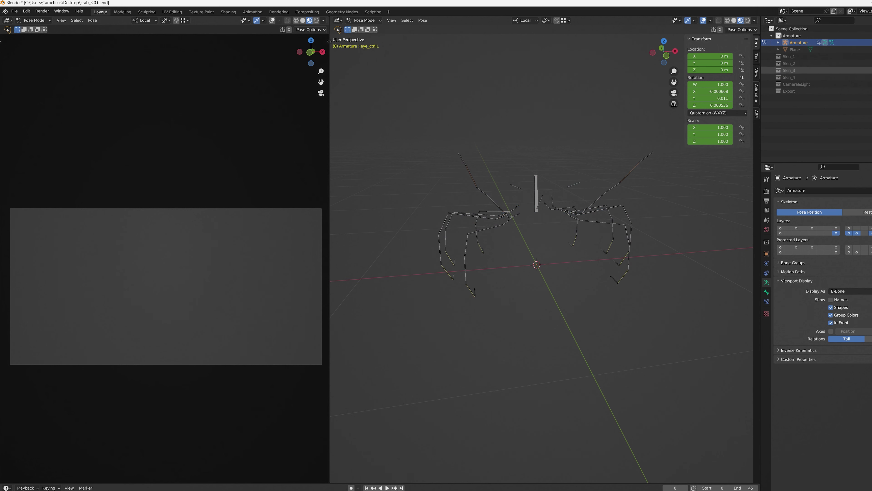
pyautogui.click(779, 70)
pyautogui.click(779, 70)
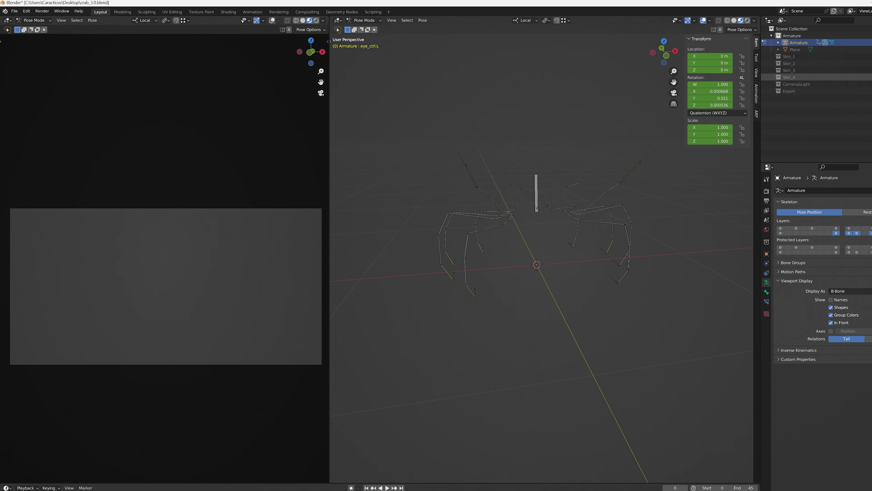
# Preview the Skin_4 collection while trying to move the body_ctrl bone, and replace that skin with Skin_3.
pyautogui.click(779, 77)
pyautogui.click(535, 183)
pyautogui.press('g')
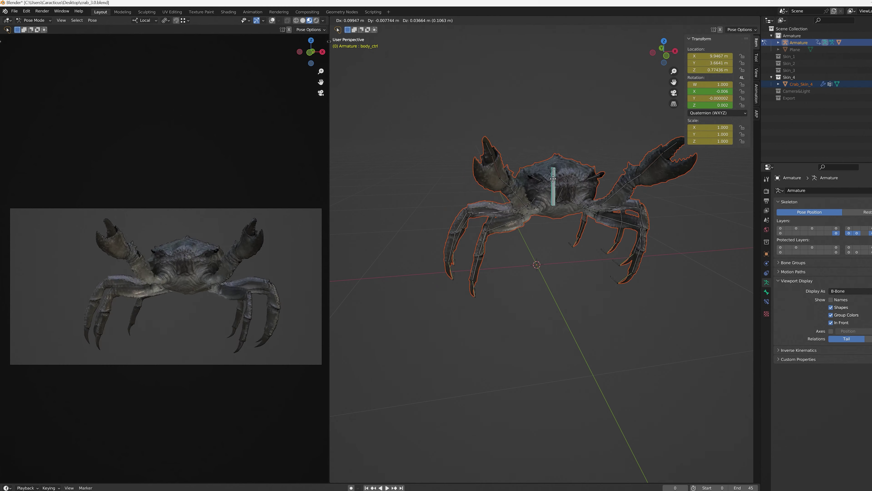
pyautogui.rightClick(553, 177)
pyautogui.click(871, 77)
pyautogui.click(779, 71)
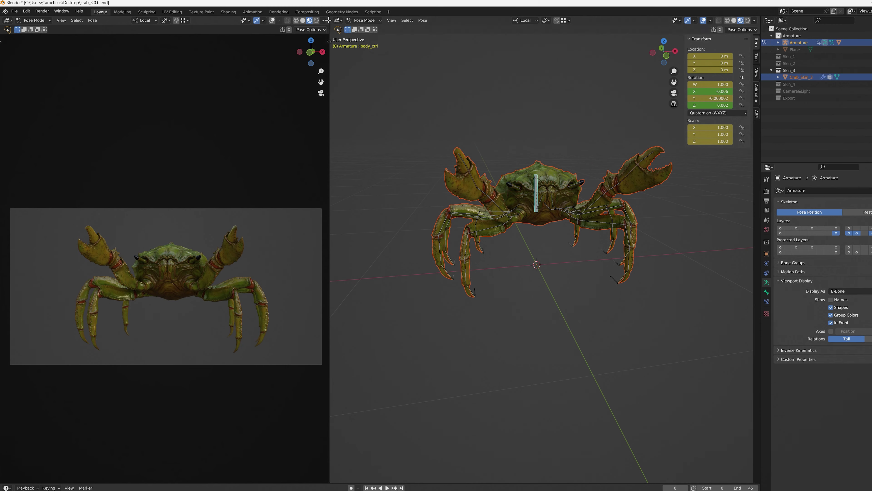
# Turn the large 3D viewport into a Dope Sheet and set it to Action Editor mode.
pyautogui.click(338, 20)
pyautogui.click(426, 40)
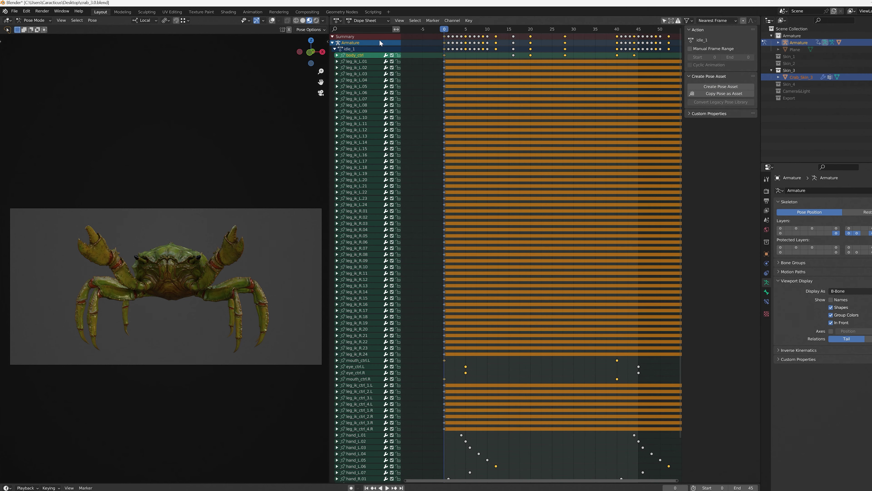
pyautogui.click(367, 21)
pyautogui.click(379, 37)
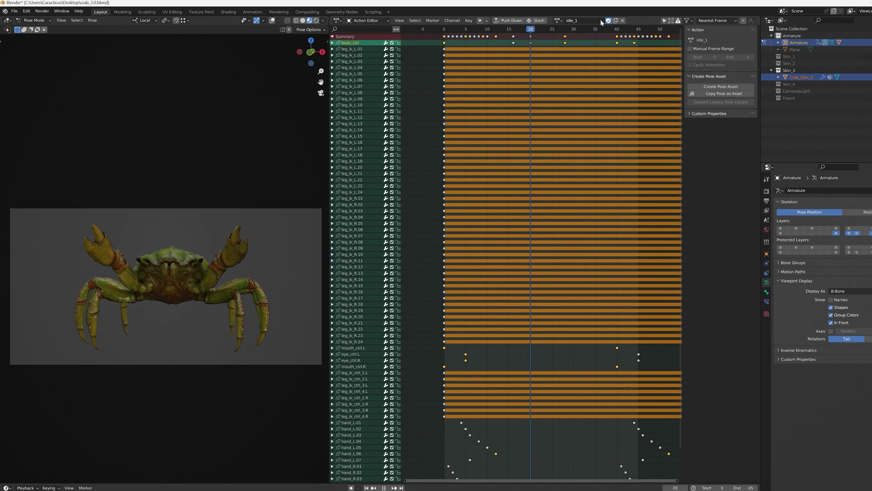
# Preview the armature's death_1, attack_1, run_left_root_motion and walk_back actions one after another.
pyautogui.click(558, 20)
pyautogui.click(565, 51)
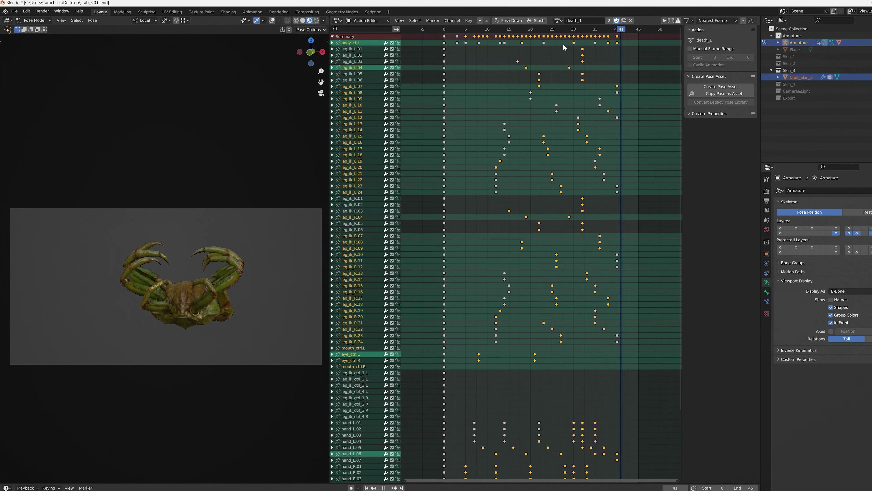
pyautogui.click(558, 20)
pyautogui.click(566, 31)
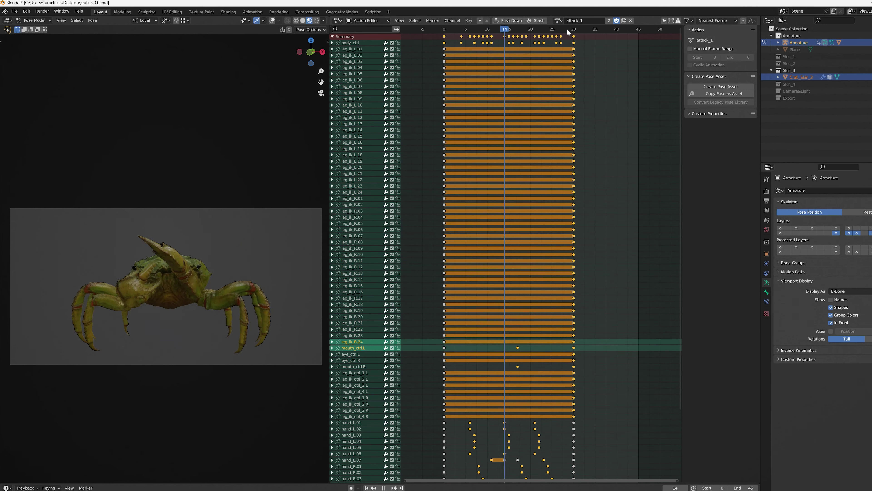
pyautogui.click(558, 20)
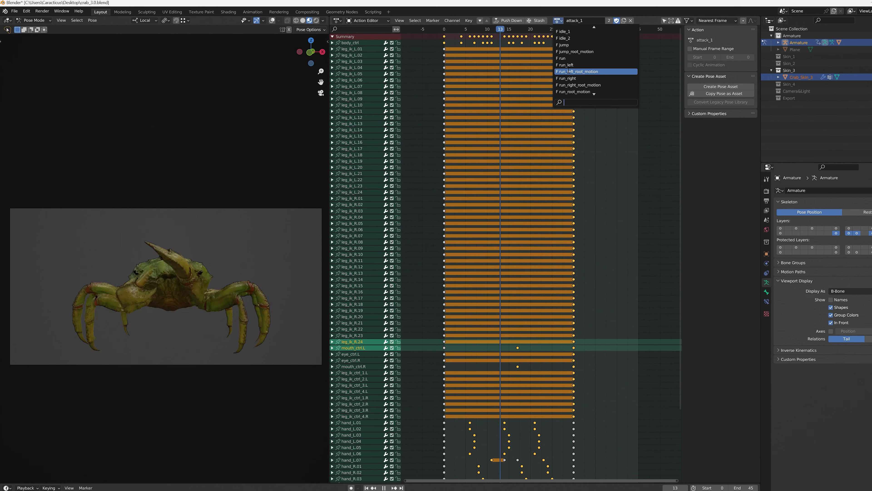
pyautogui.click(568, 71)
pyautogui.click(558, 20)
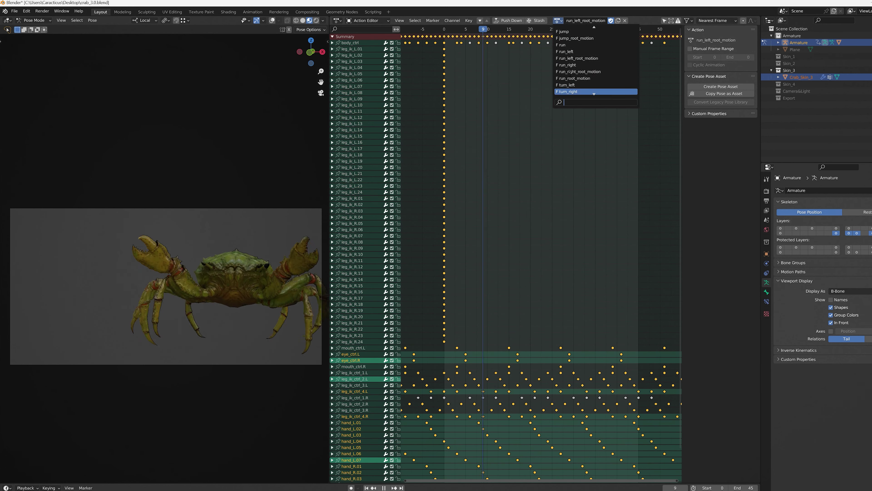
pyautogui.click(572, 85)
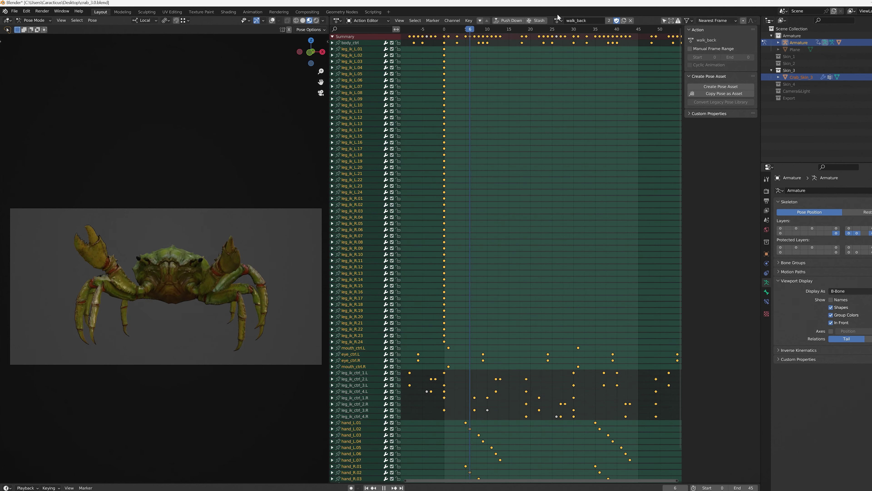
# Replace the Skin_3 collection with Skin_1 and preview the run_left action and one further action.
pyautogui.click(870, 70)
pyautogui.click(871, 57)
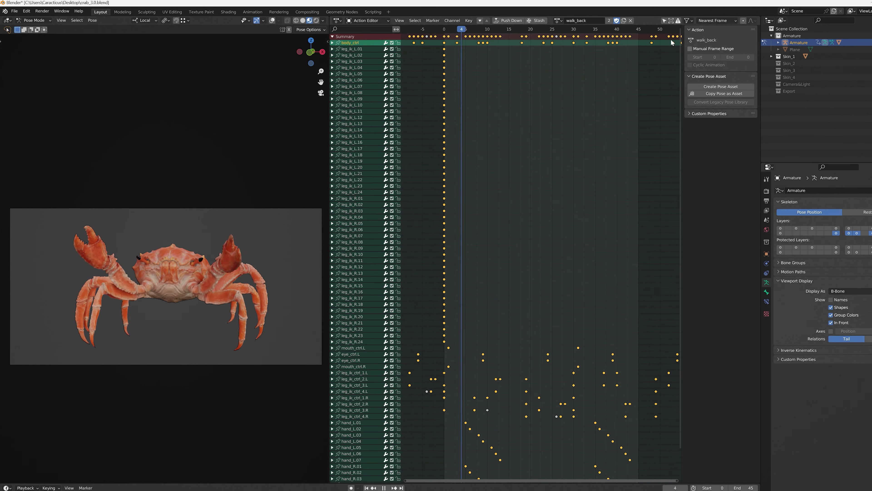
pyautogui.click(558, 20)
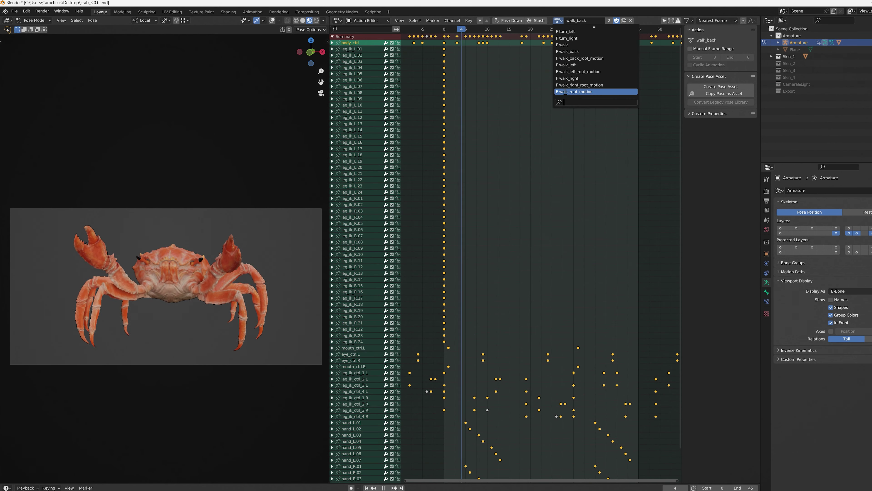
pyautogui.scroll(8, 567, 34)
pyautogui.click(575, 51)
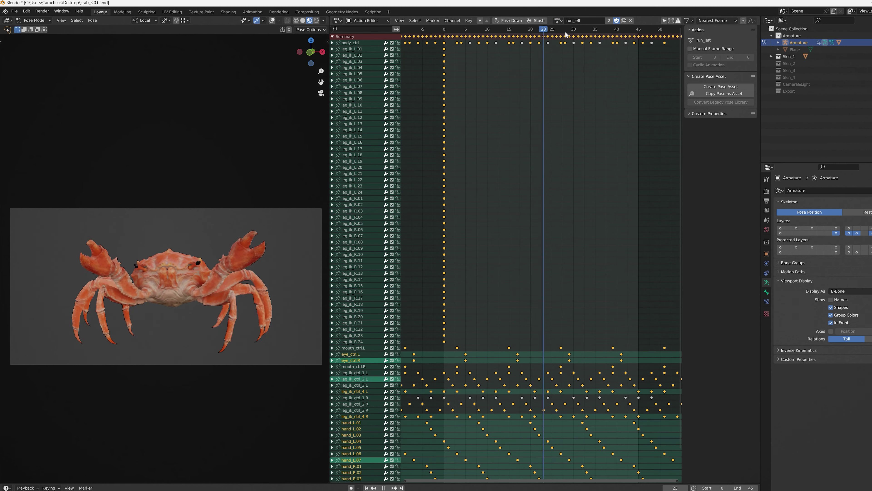
pyautogui.click(558, 20)
pyautogui.scroll(5, 572, 65)
pyautogui.click(570, 51)
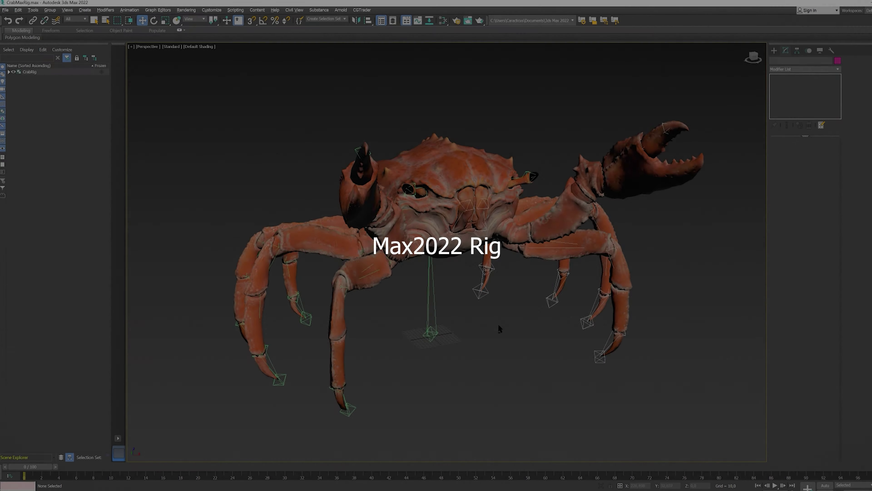
# Switch to 3ds Max, open the CrabRig group and expand its root hierarchy down to the individual helpers.
pyautogui.moveTo(499, 324)
pyautogui.keyDown('alt'); pyautogui.mouseDown(button='middle')
pyautogui.moveTo(567, 323)
pyautogui.moveTo(491, 319)
pyautogui.mouseUp(button='middle'); pyautogui.keyUp('alt')
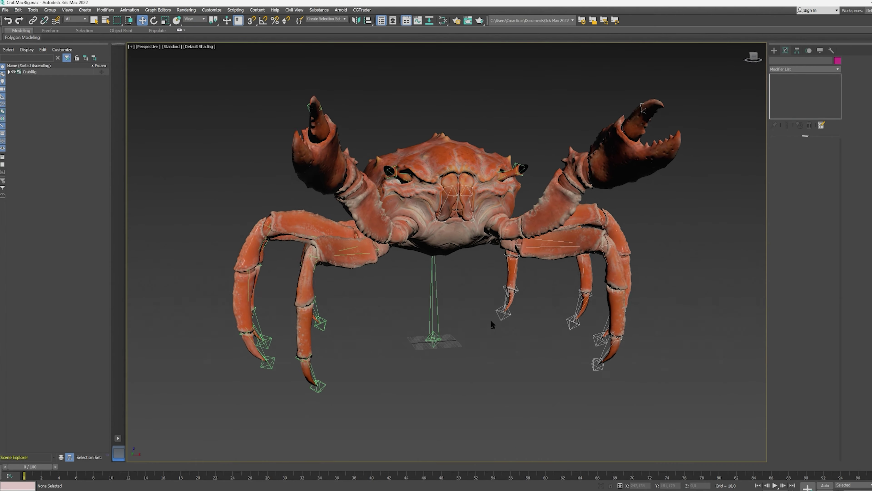
pyautogui.click(62, 73)
pyautogui.click(58, 13)
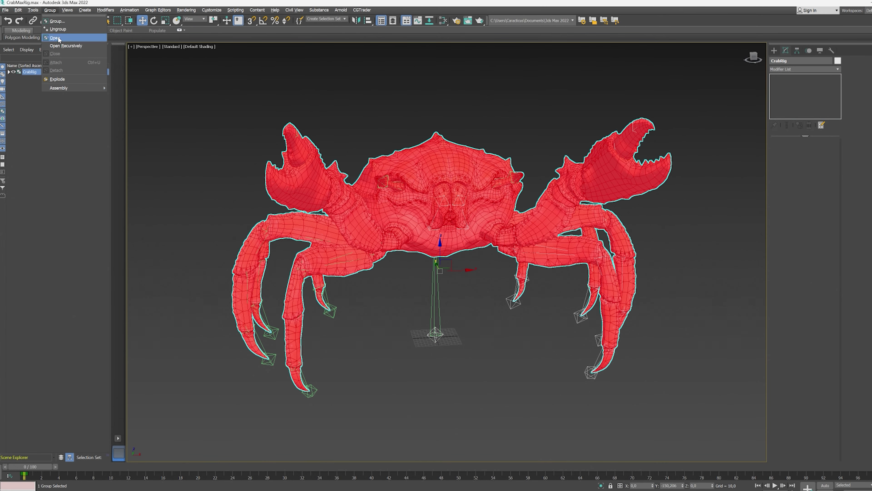
pyautogui.click(56, 39)
pyautogui.click(13, 85)
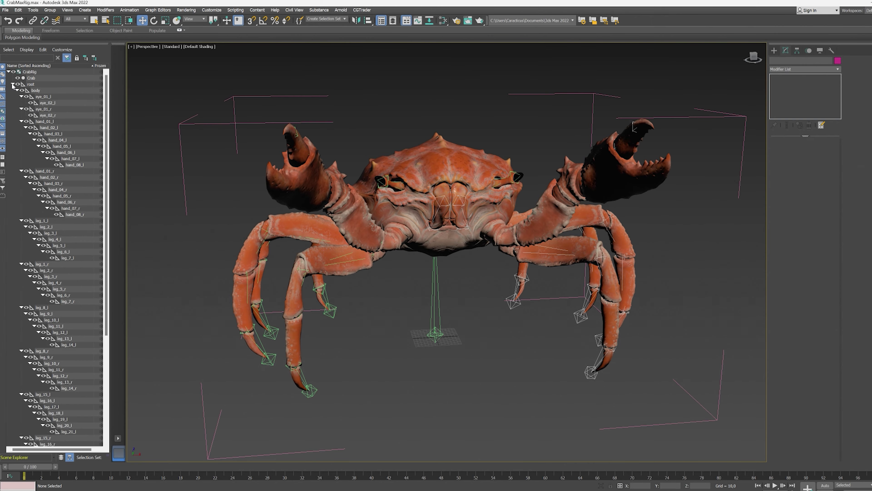
# Try rotating the crab rig's body and leg_1_l helpers and undo the trial rotations.
pyautogui.click(52, 121)
pyautogui.press('e')
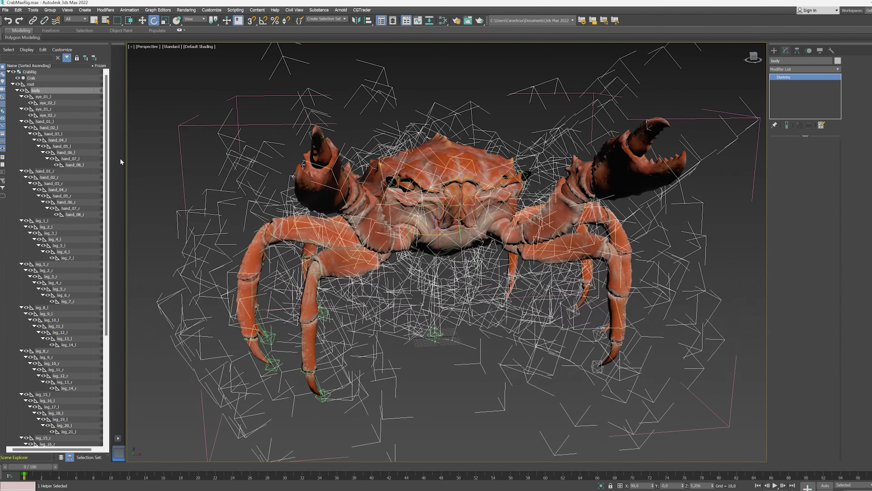
pyautogui.moveTo(501, 219); pyautogui.dragTo(519, 275)
pyautogui.hotkey('ctrl', 'z')
pyautogui.click(512, 229)
pyautogui.hotkey('ctrl', 'z')
pyautogui.hotkey('ctrl', 'z')
pyautogui.hotkey('ctrl', 'z')
pyautogui.hotkey('ctrl', 'z')
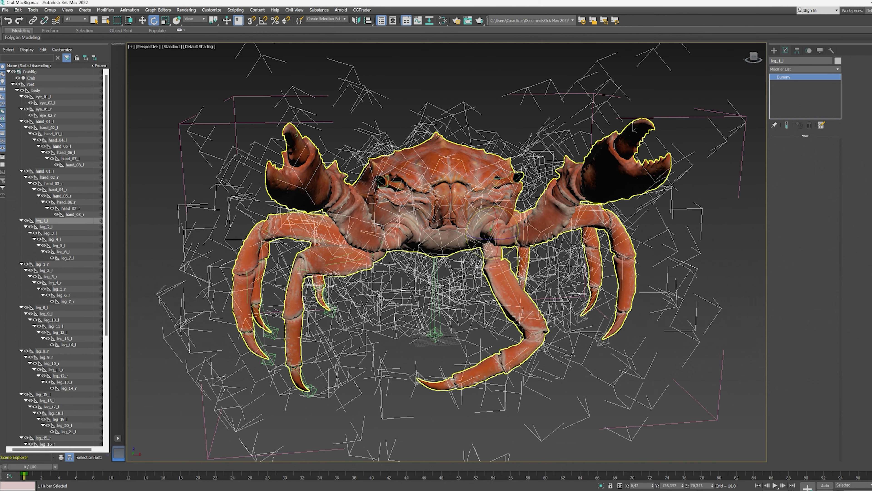
pyautogui.click(698, 268)
pyautogui.press('w')
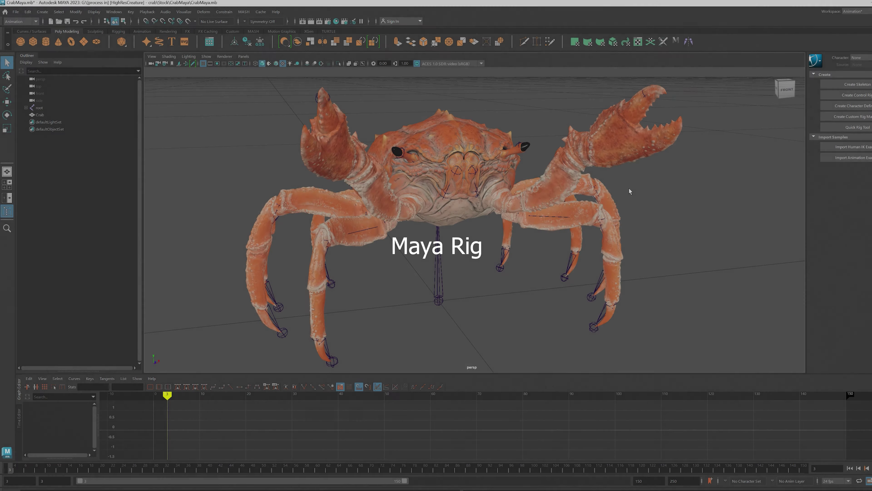
# Switch to Maya and inspect the crab rig in the perspective view.
pyautogui.keyDown('alt'); pyautogui.moveTo(628, 189); pyautogui.dragTo(455, 189); pyautogui.keyUp('alt')
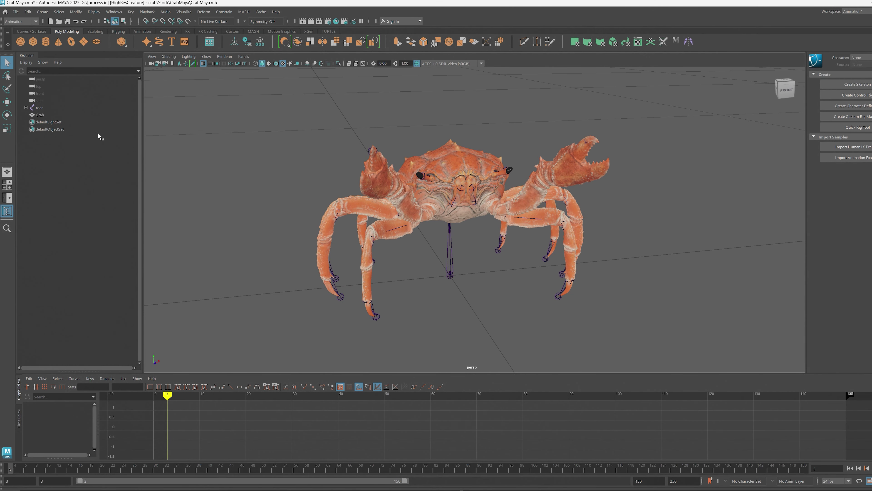